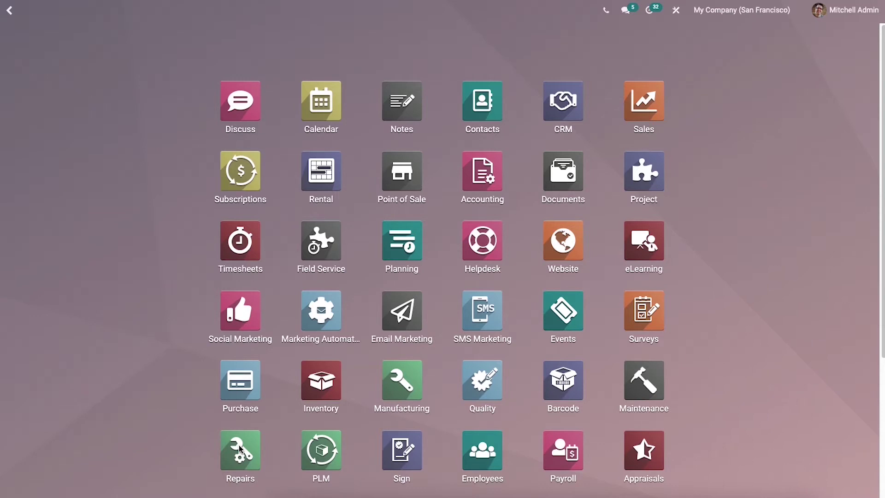
Open the Repairs app and view the repair orders as kanban, graph and pivot, returning to the list view.
left_click(240, 449)
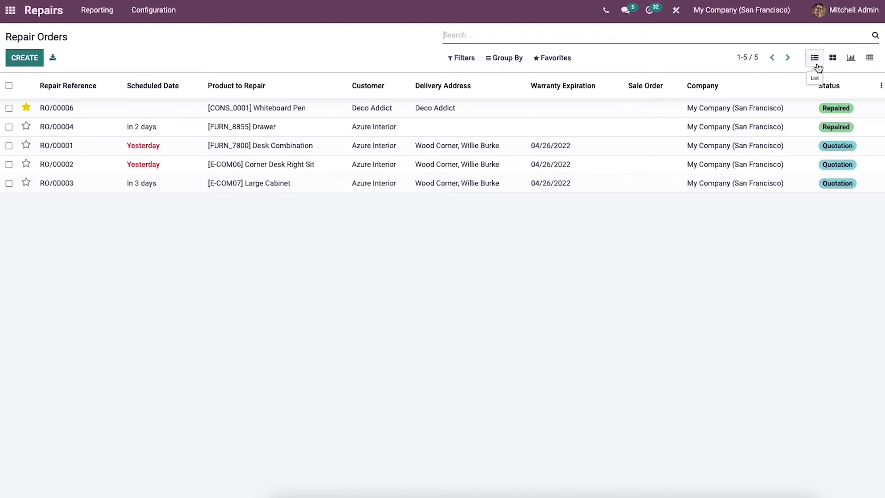
left_click(833, 59)
left_click(856, 59)
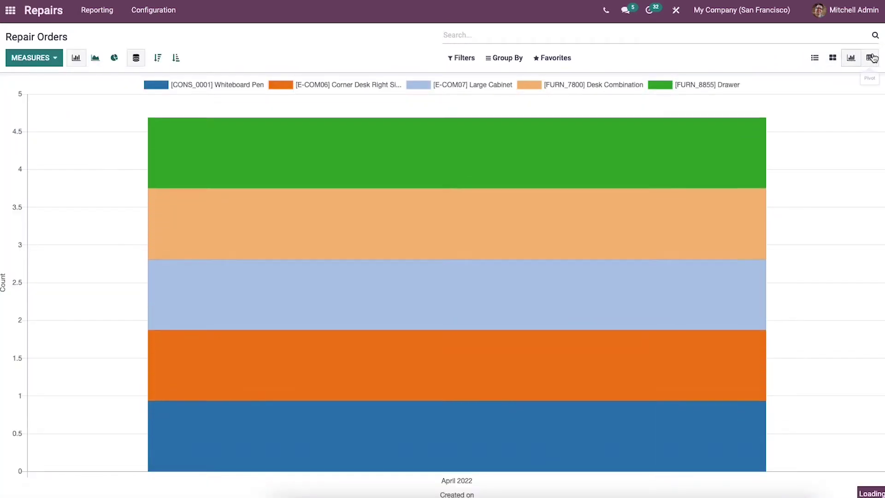
left_click(870, 57)
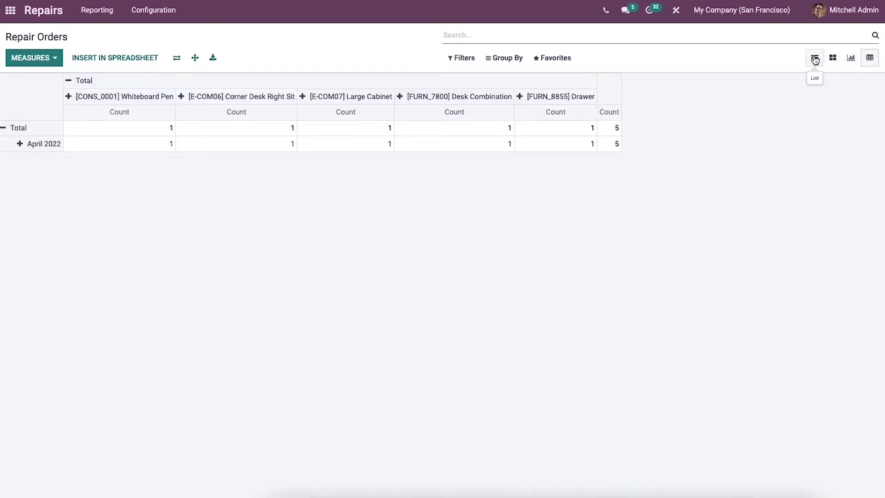
left_click(815, 59)
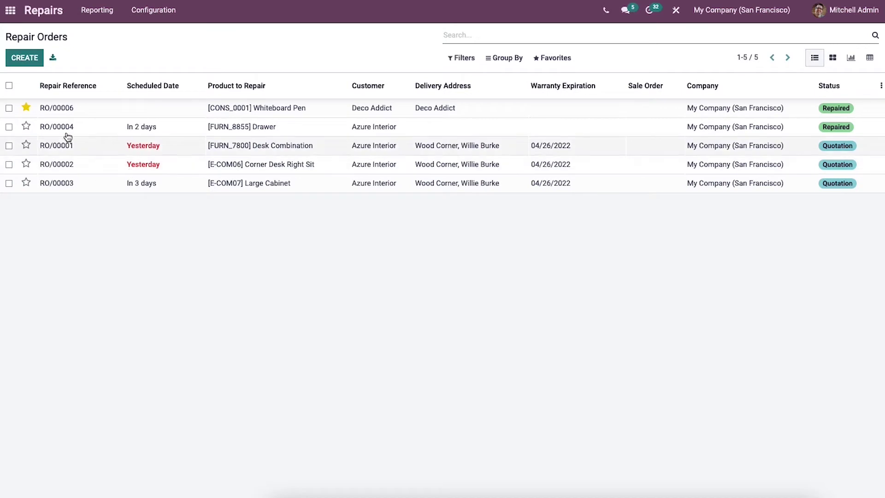
left_click(9, 109)
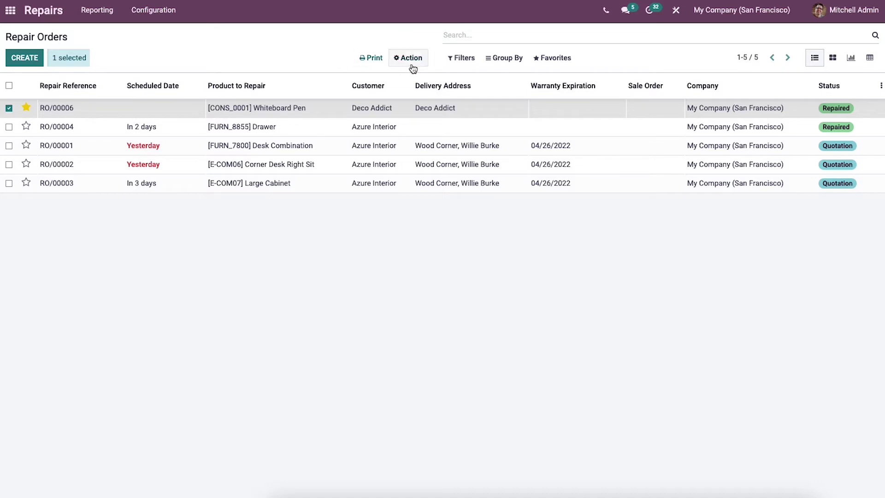
left_click(9, 108)
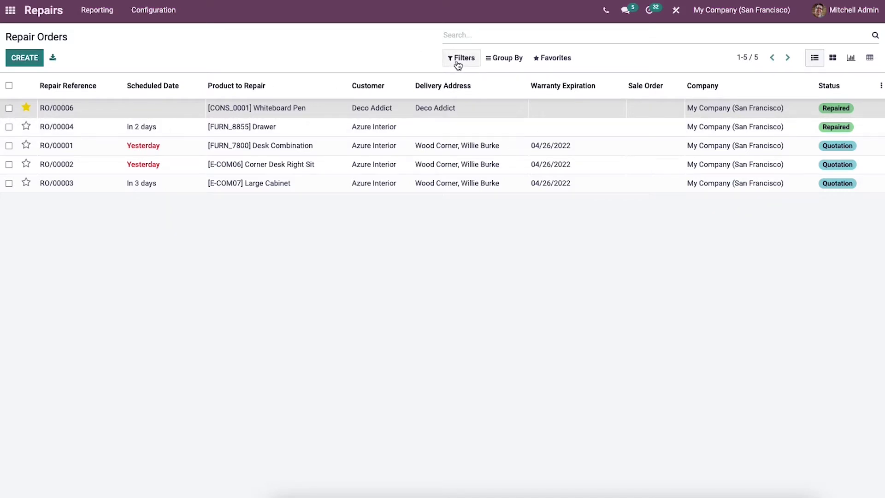
left_click(543, 60)
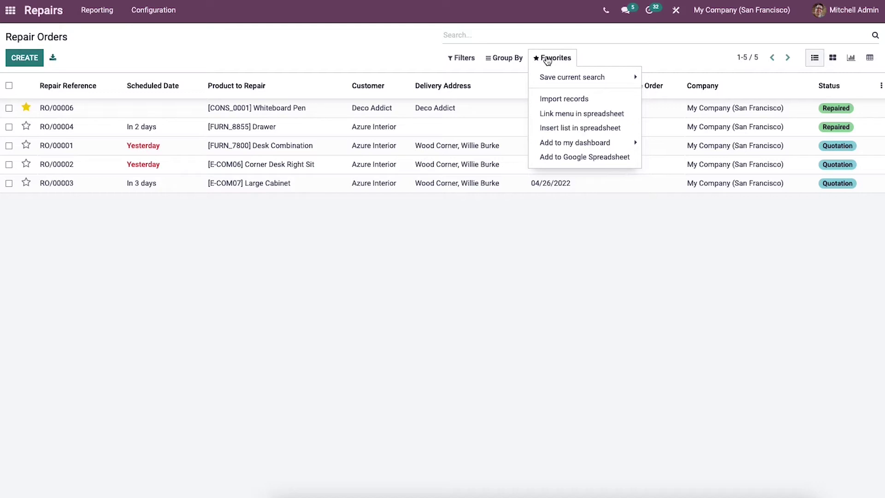
left_click(553, 78)
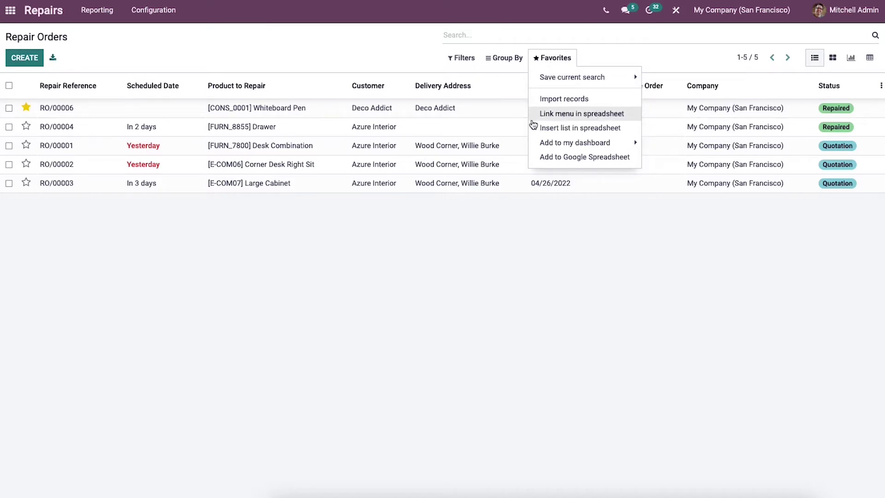
left_click(432, 243)
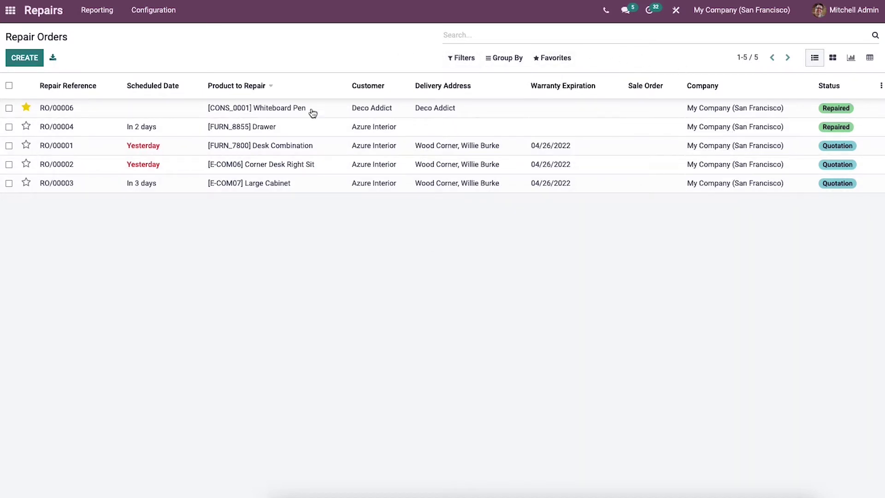
Create a new repair order described as "Bent on the desk" with Wooden Desk as the product to repair.
left_click(20, 58)
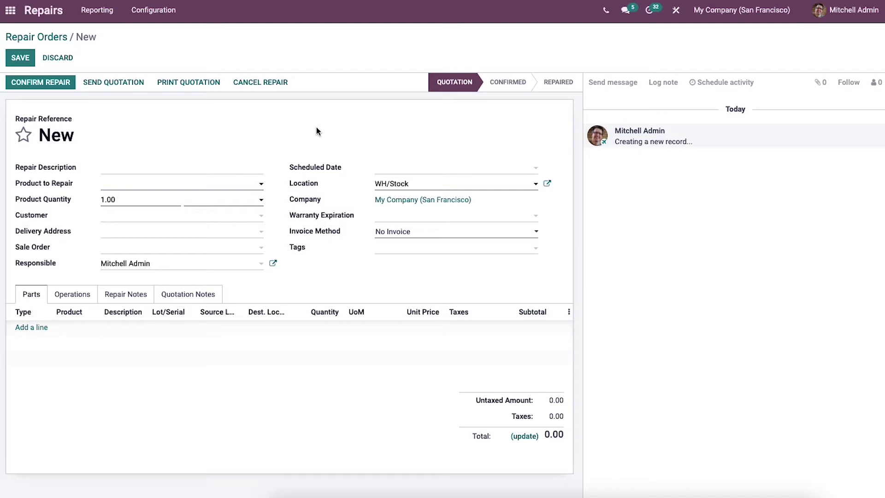
left_click(118, 167)
type("Bent on the ")
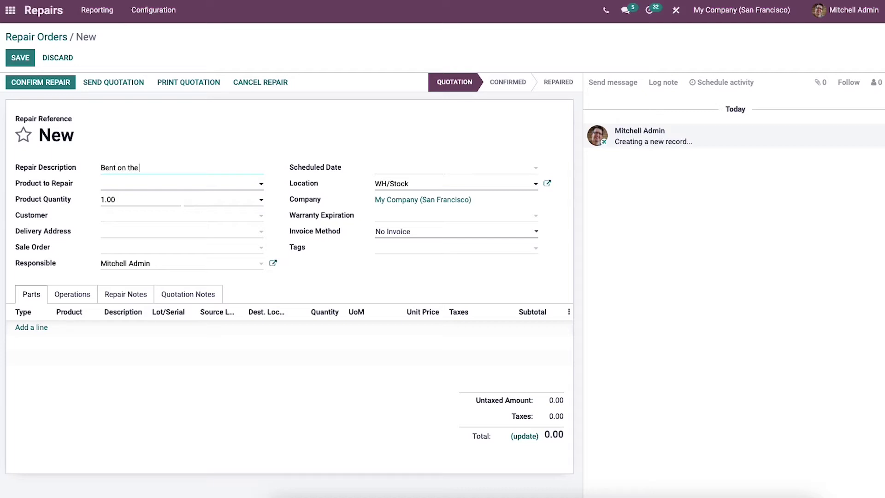
type("desk")
left_click(152, 187)
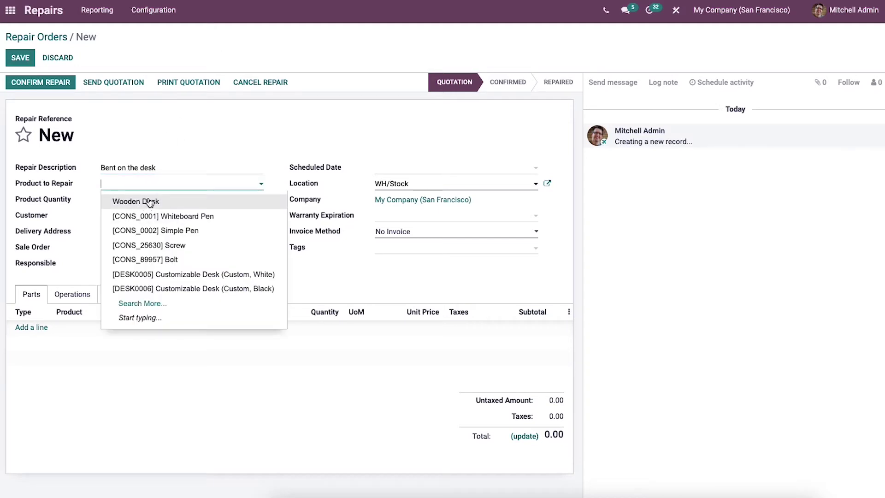
left_click(145, 196)
Set Deco Addict as the customer of the repair order and link one of the customer's sale orders.
left_click(105, 199)
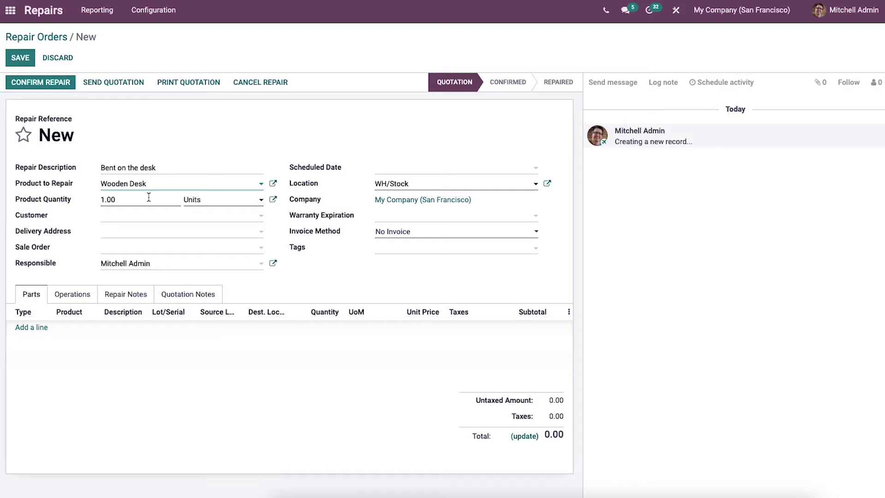
left_click(223, 201)
left_click(190, 213)
left_click(128, 217)
left_click(121, 231)
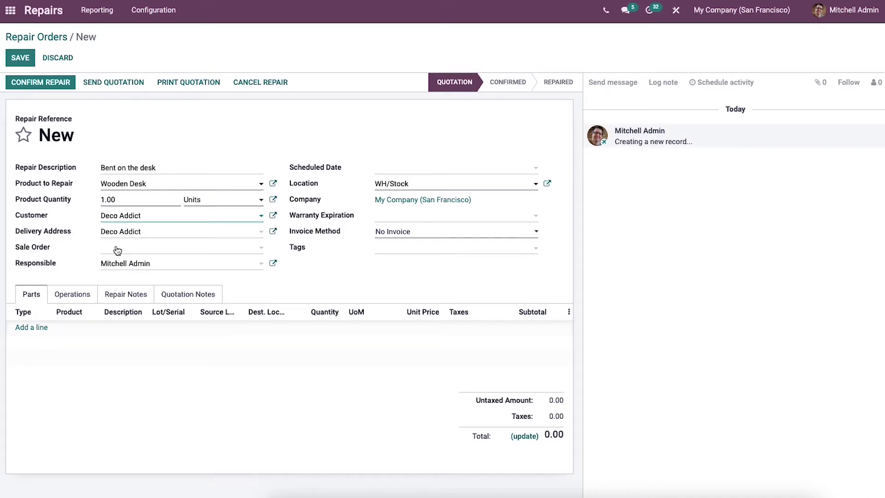
left_click(118, 250)
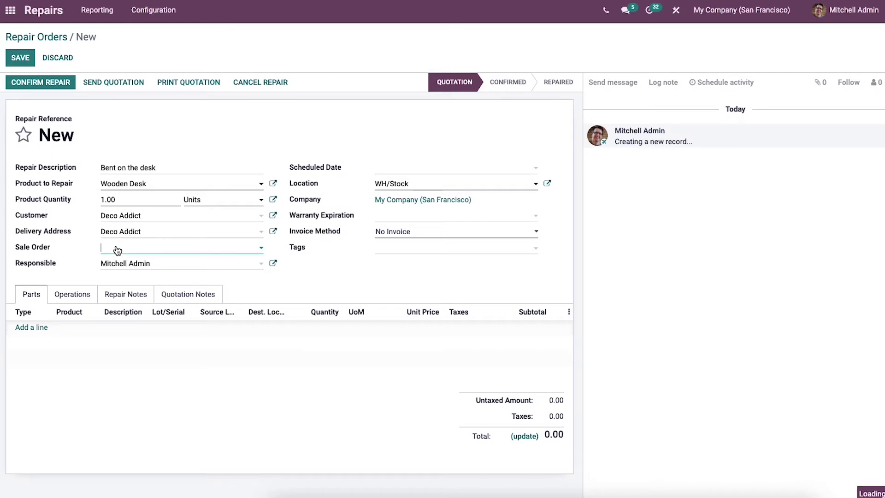
left_click(132, 280)
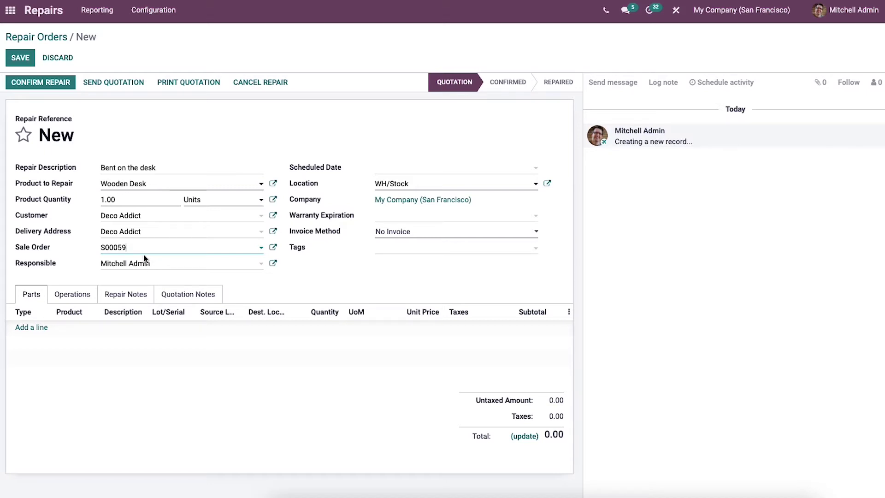
Schedule the repair for 04/28/2022 and leave the warranty expiration date empty.
left_click(397, 168)
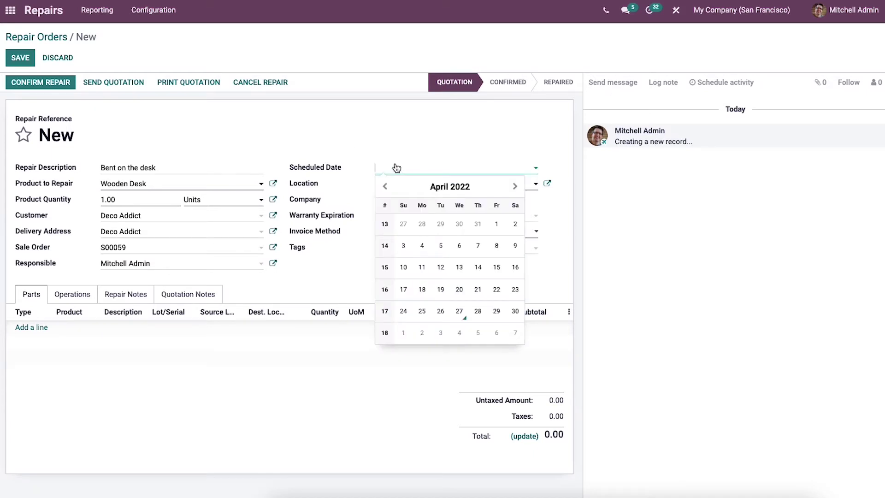
left_click(478, 311)
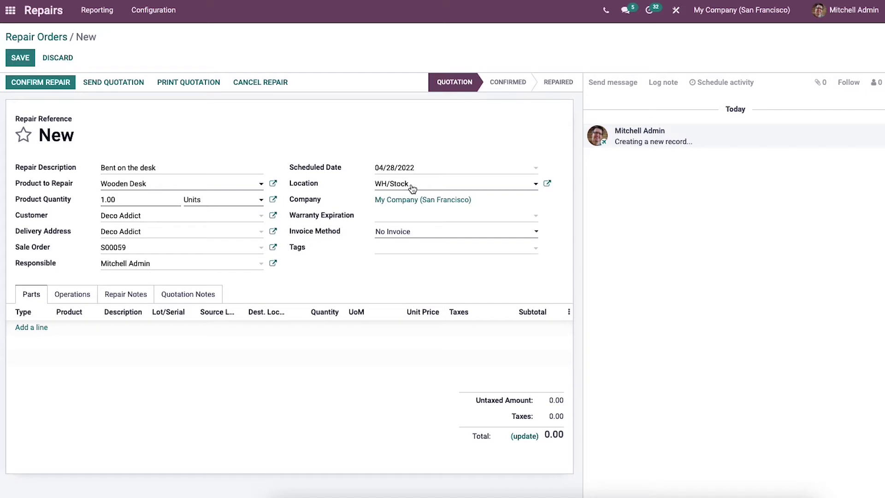
left_click(391, 217)
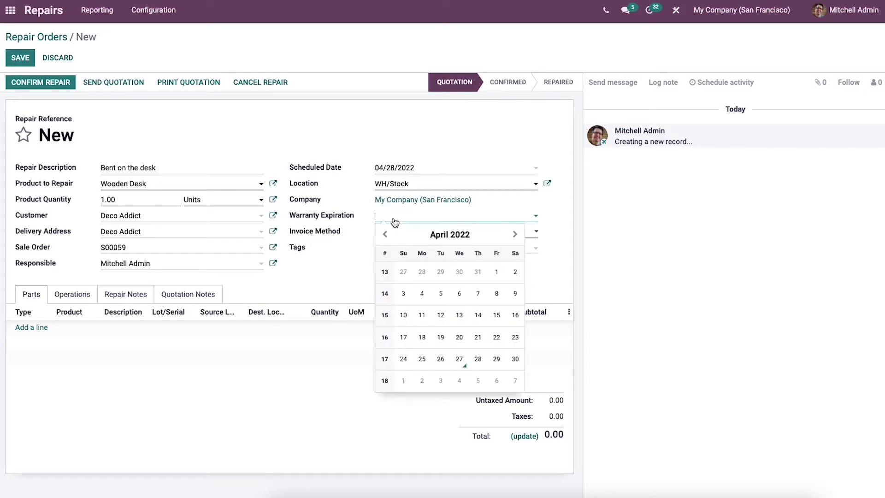
left_click(368, 228)
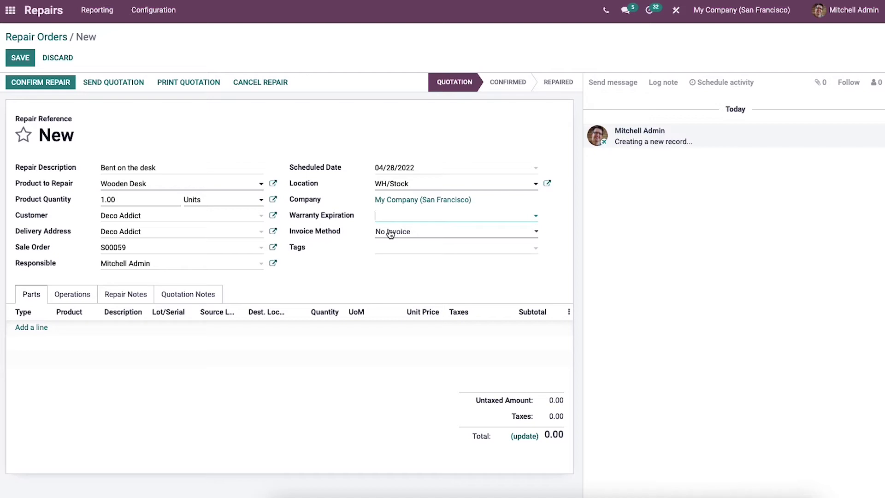
Set the invoice method to After Repair and leave the tags empty.
left_click(391, 233)
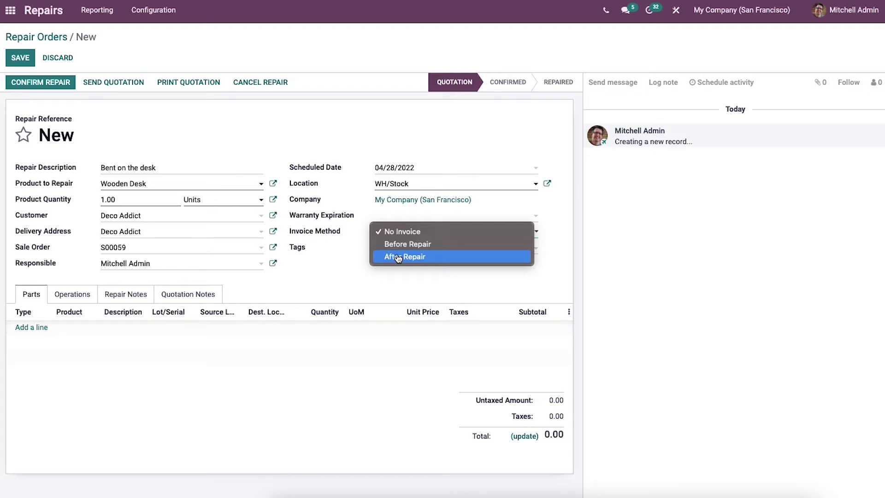
left_click(399, 257)
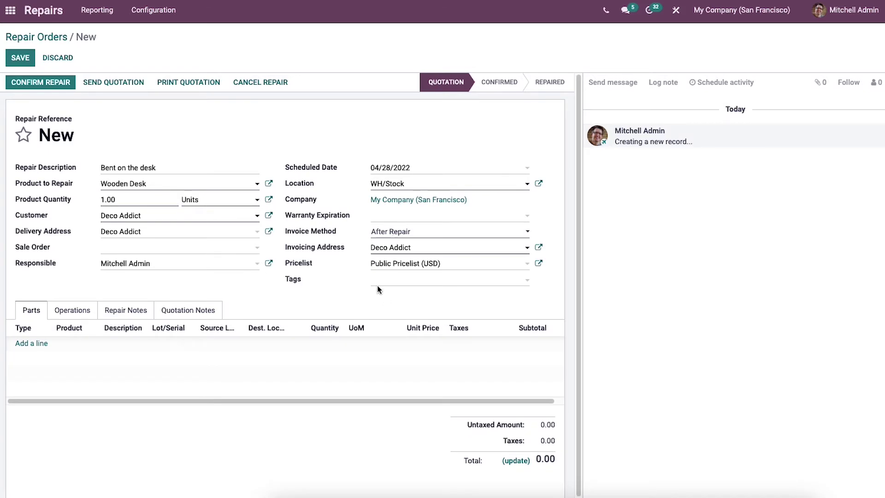
left_click(374, 280)
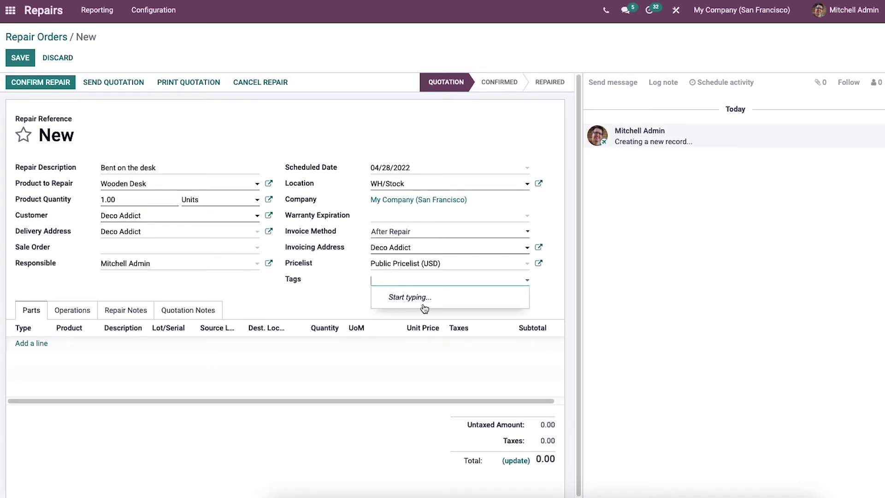
left_click(349, 299)
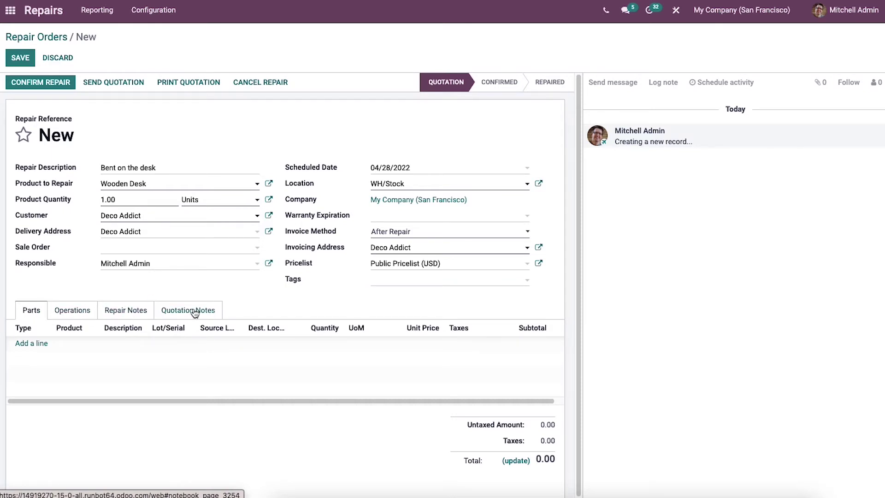
Add a part line of type Add for the product [CONS_89957] Bolt.
left_click(19, 343)
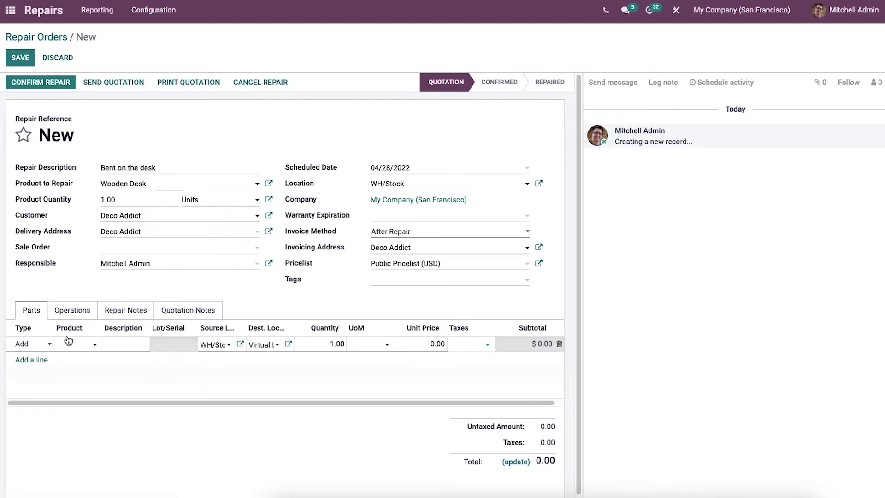
left_click(38, 345)
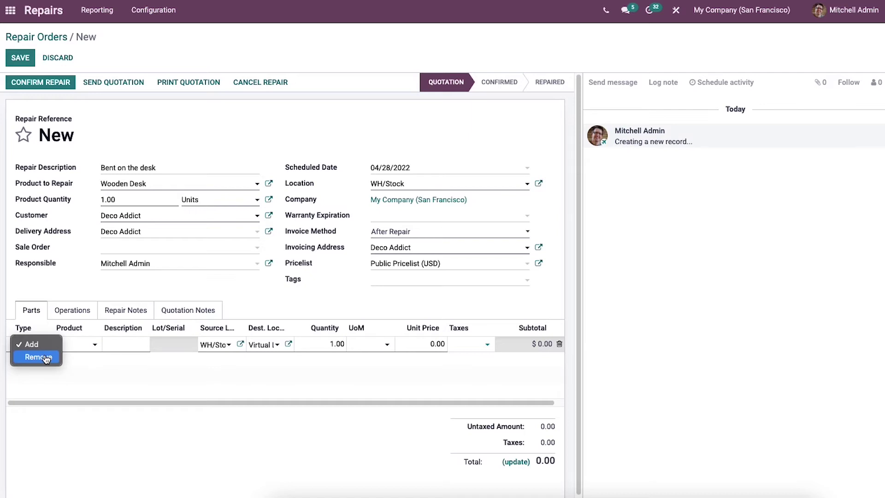
left_click(95, 343)
left_click(94, 344)
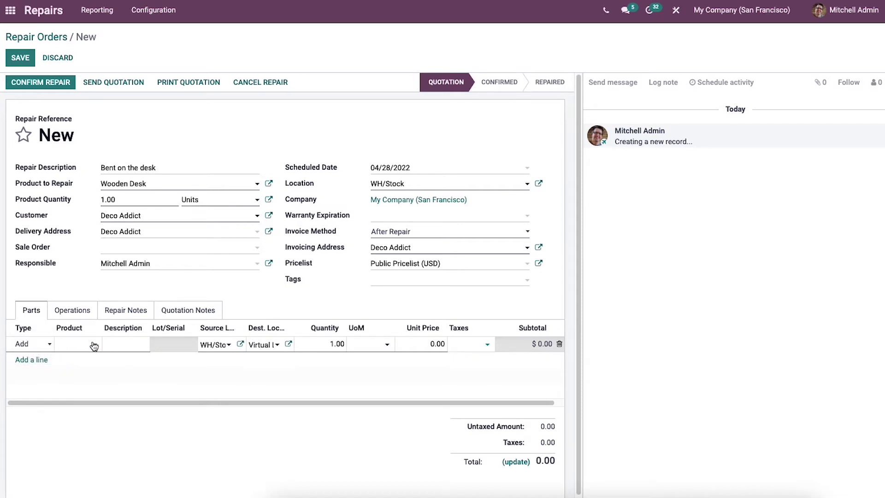
left_click(125, 420)
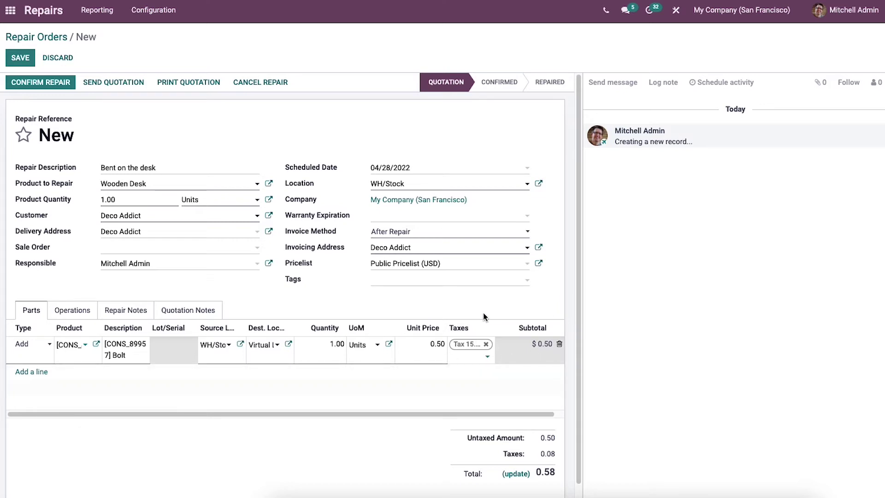
Look through the repair order's Operations, Repair Notes and Quotation Notes sections without filling anything in.
left_click(76, 312)
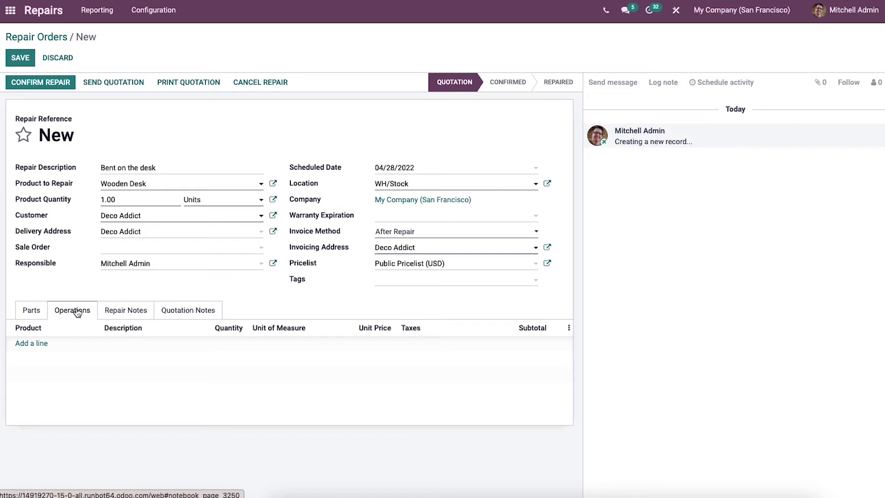
left_click(24, 344)
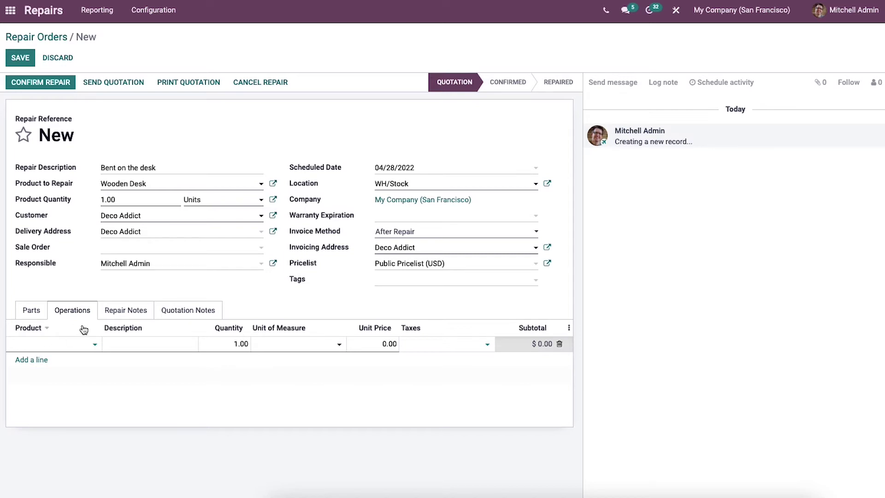
left_click(113, 317)
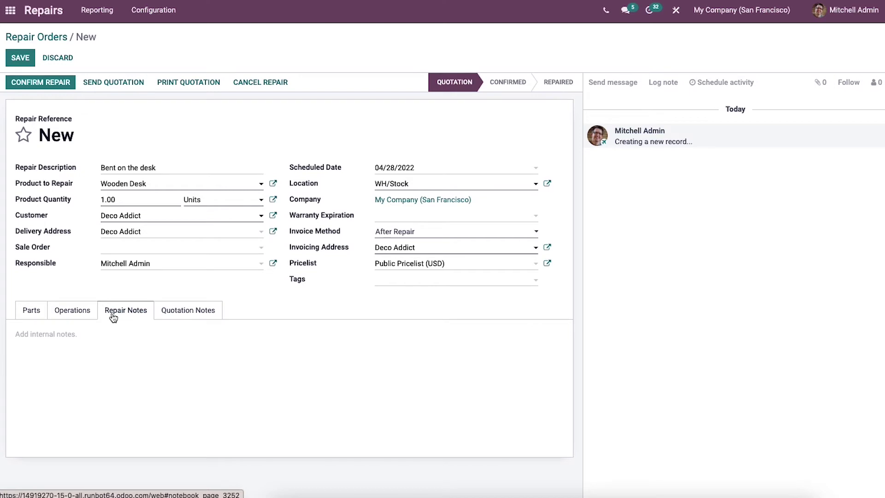
left_click(211, 317)
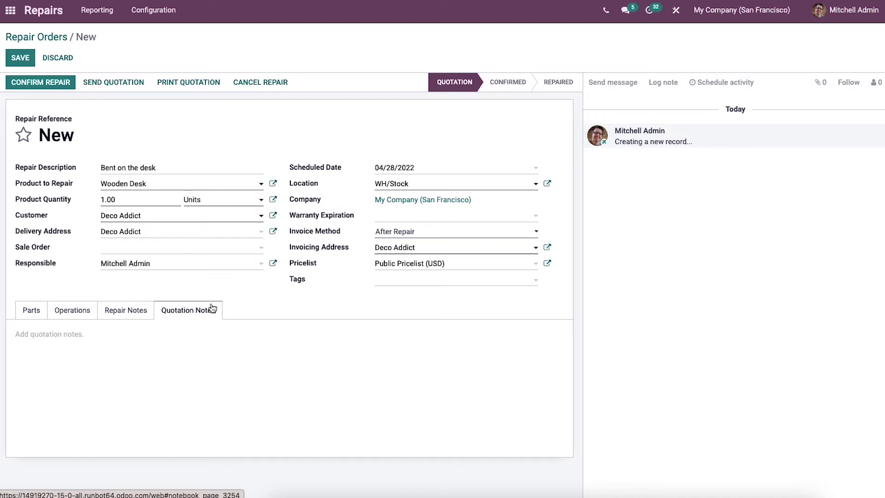
Save the Wooden Desk repair order and confirm the repair.
left_click(13, 59)
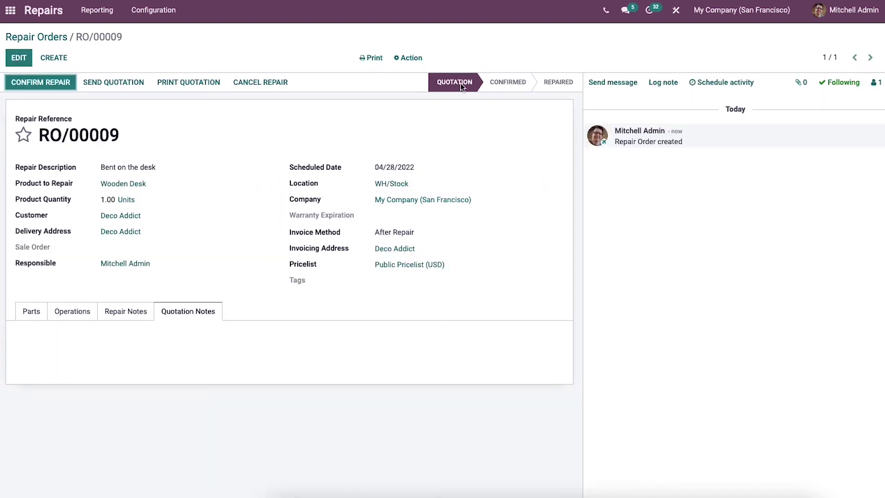
mouse_move(461, 87)
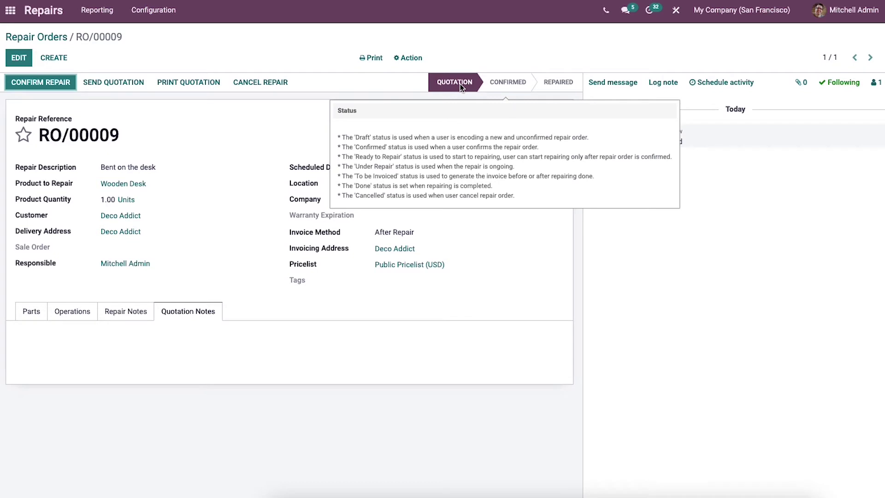
left_click(35, 83)
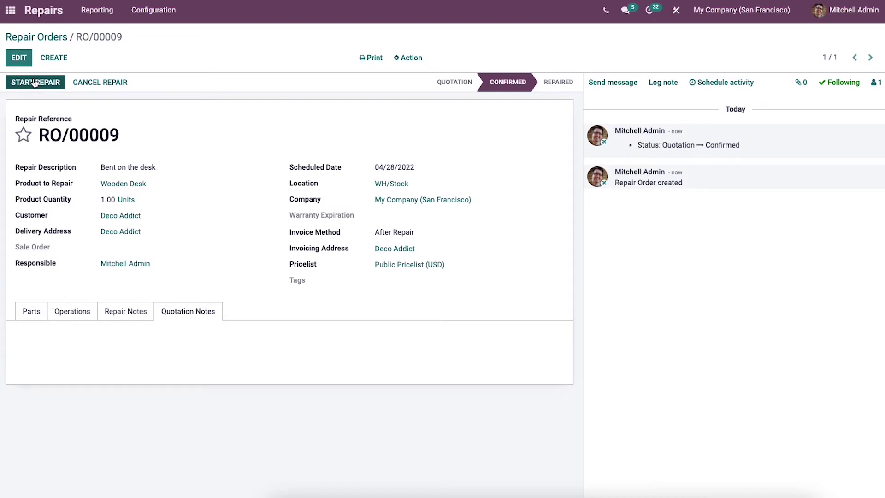
Start the repair on the confirmed Wooden Desk order and end it.
left_click(35, 83)
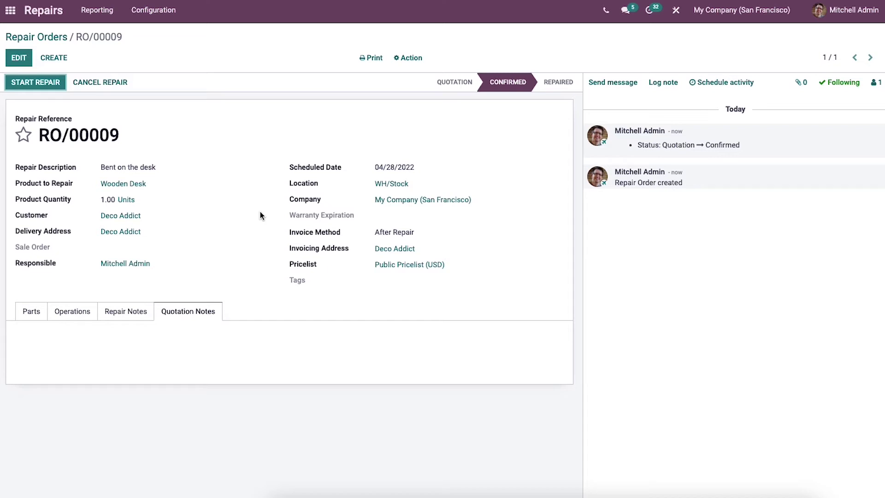
left_click(42, 82)
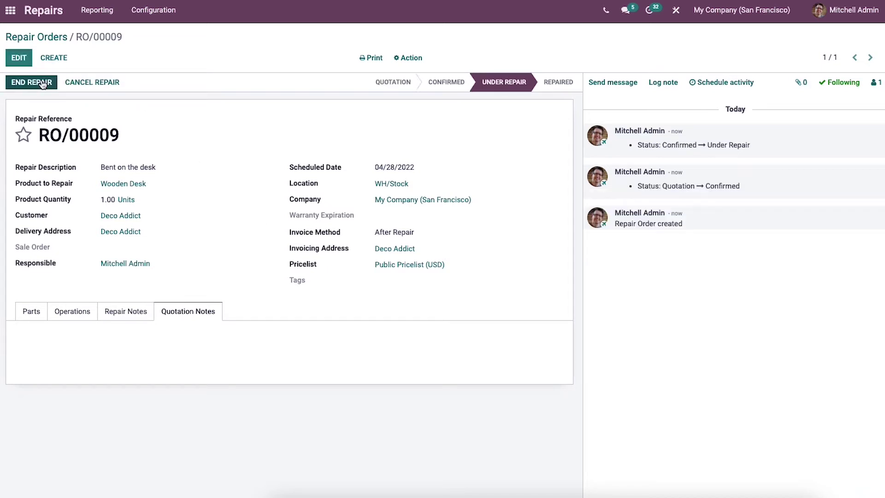
left_click(43, 84)
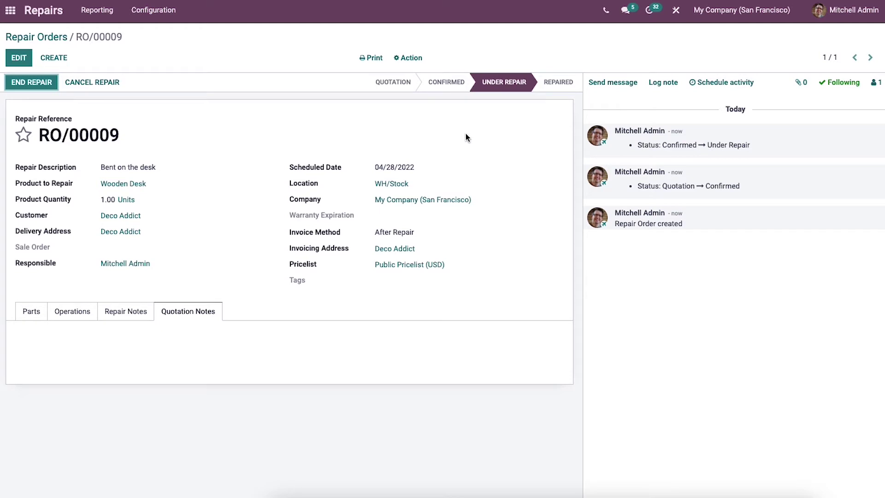
left_click(28, 84)
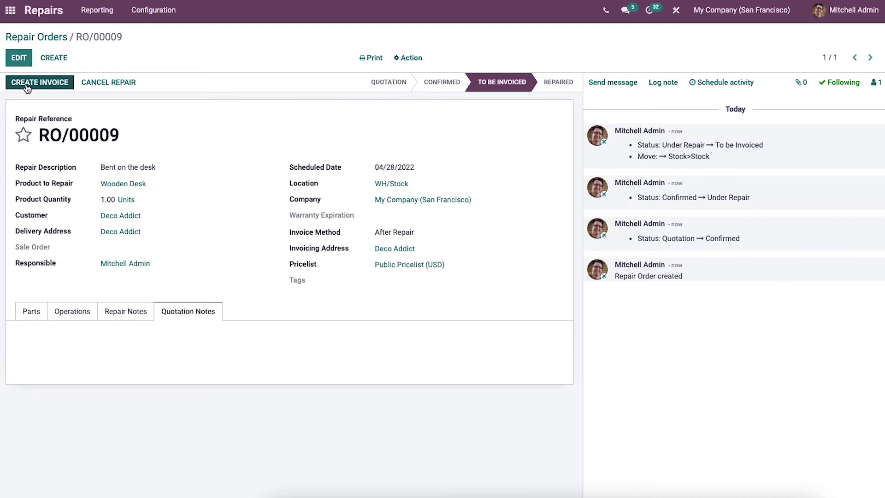
Create the invoice for the finished Wooden Desk repair and confirm the draft invoice.
left_click(34, 85)
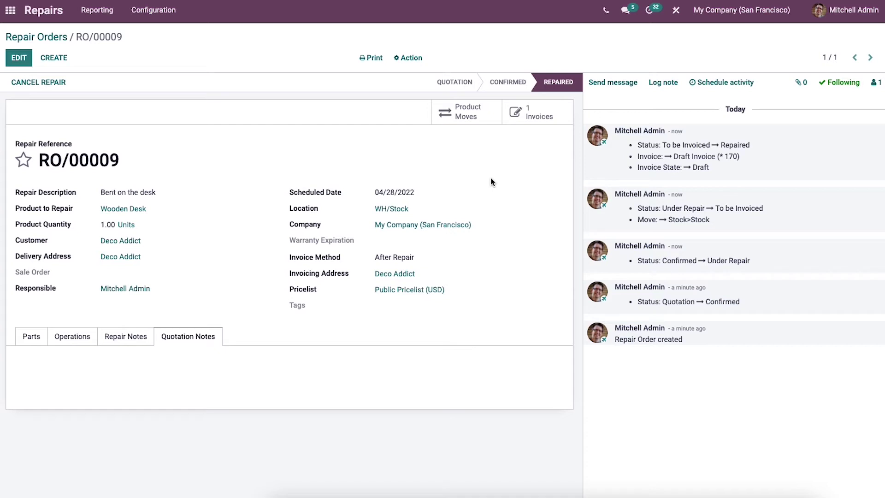
left_click(537, 114)
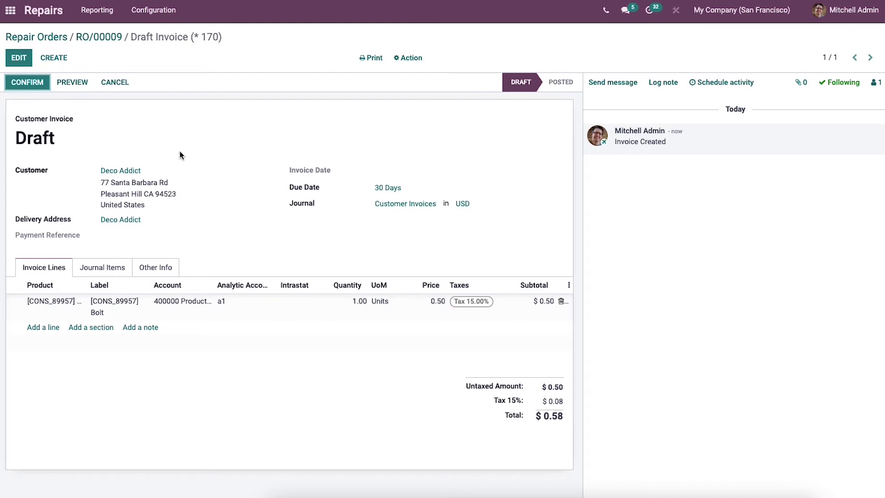
left_click(41, 88)
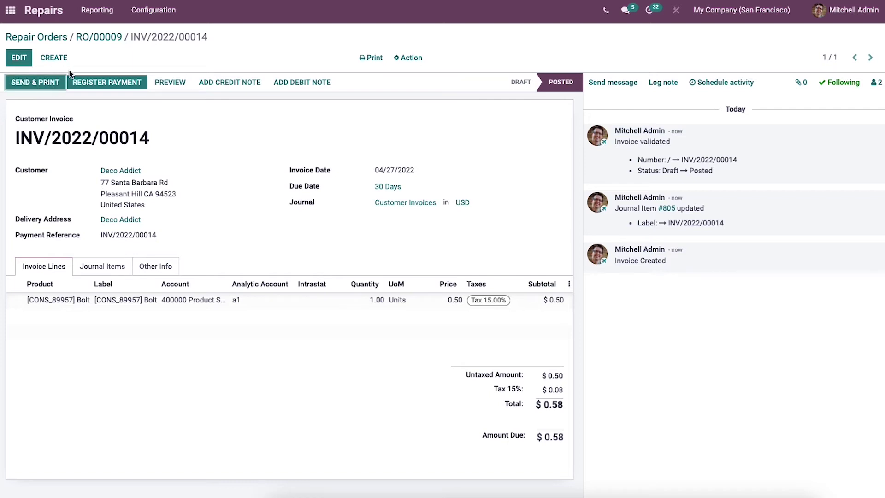
Register the invoice's payment with the Bank journal and the Manual payment method, leaving the recipient bank account empty.
left_click(90, 85)
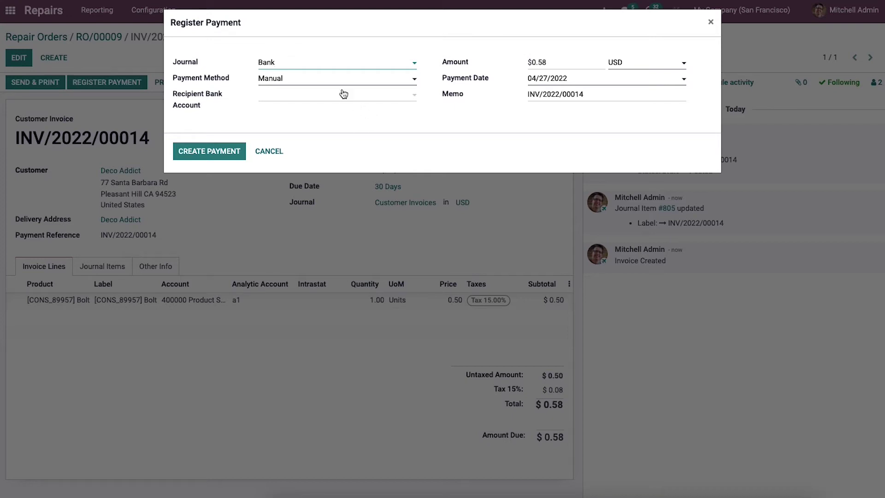
left_click(319, 65)
left_click(311, 81)
left_click(277, 79)
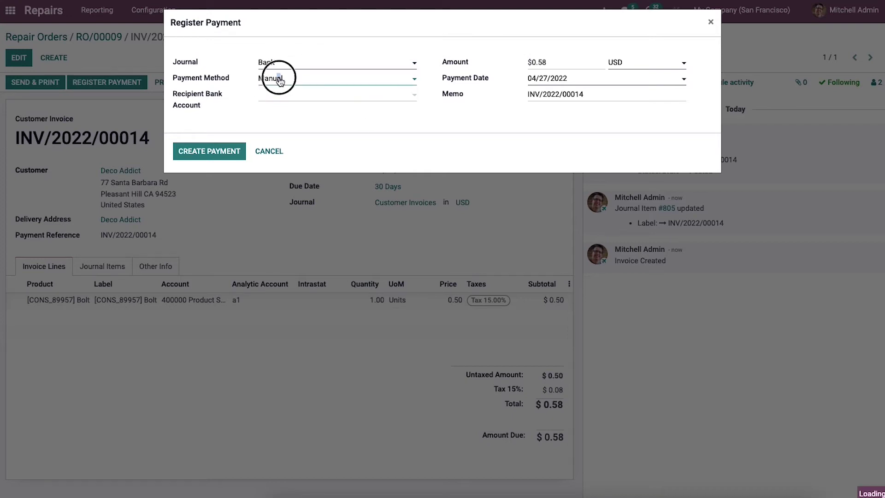
left_click(247, 105)
left_click(279, 100)
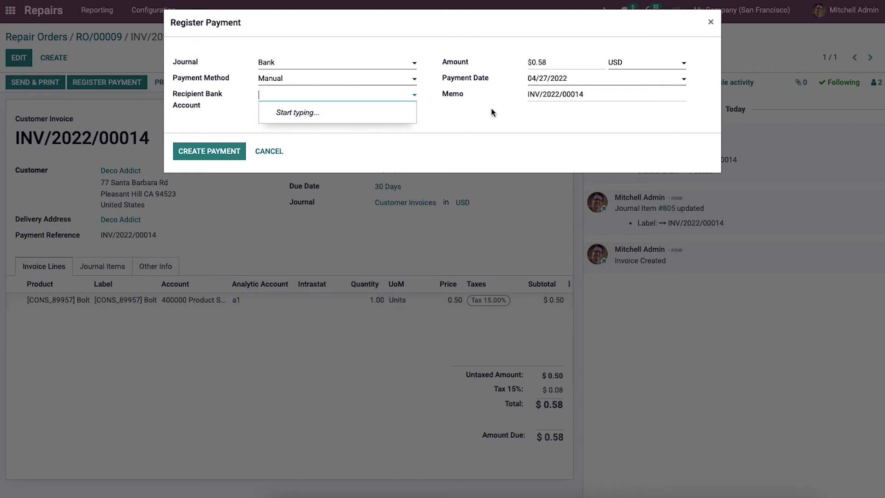
left_click(215, 150)
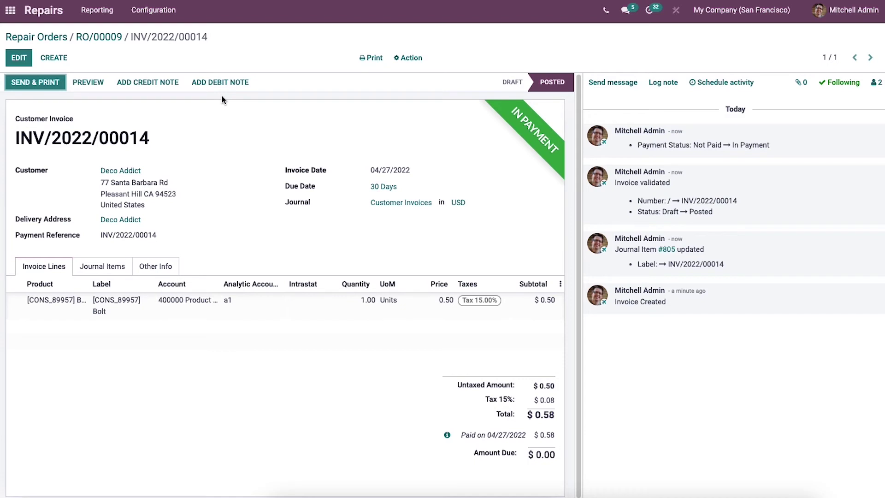
Send the paid invoice to Deco Addict by email and print it, using the template Invoice: Send by email.
left_click(52, 86)
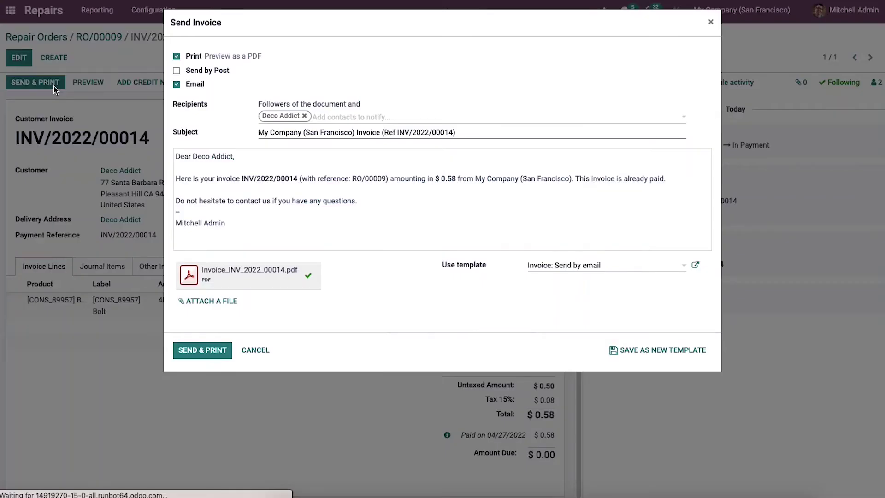
left_click(213, 352)
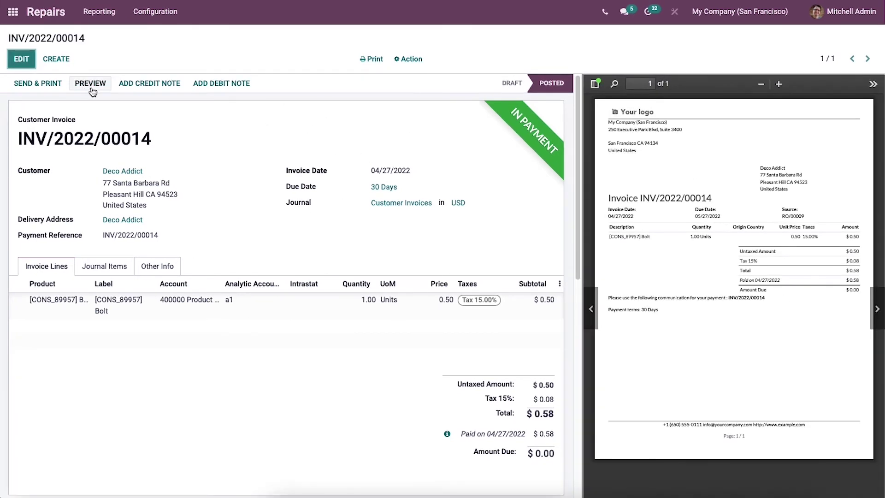
Preview the invoice as the customer sees it in the portal and review its full page.
left_click(90, 88)
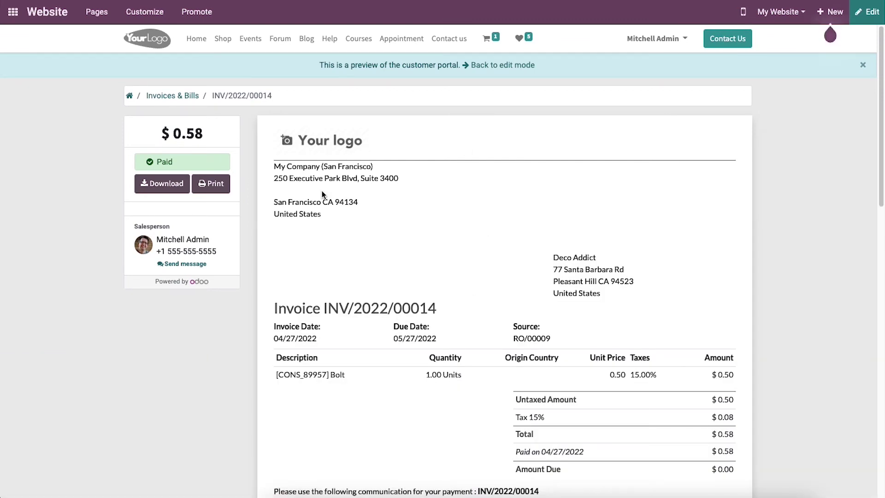
scroll(618, 293, "down", 5)
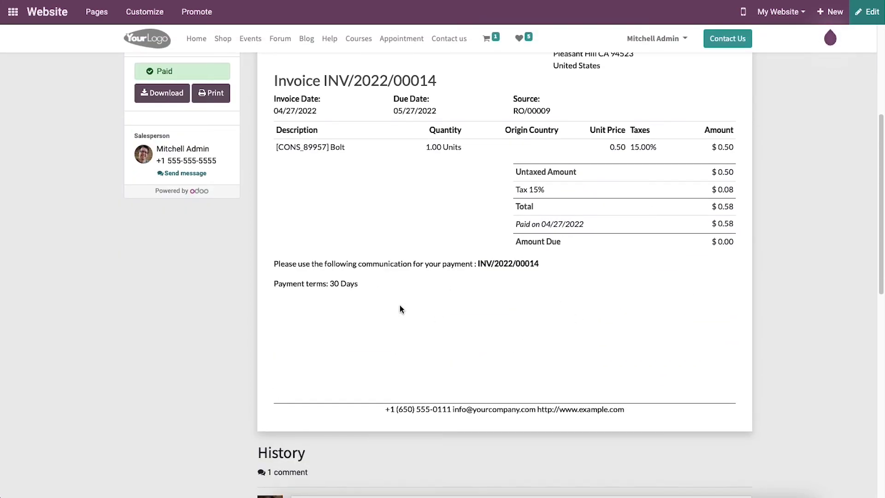
scroll(400, 306, "up", 5)
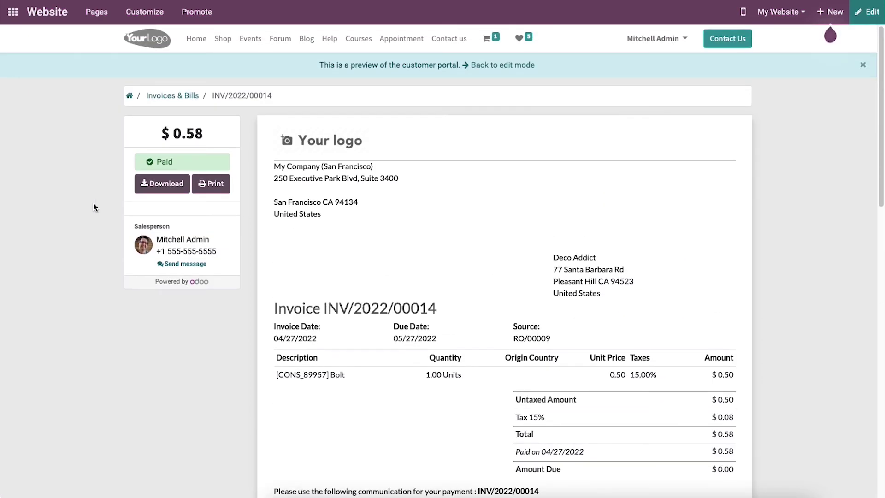
Return to the repair orders and create a new one for the Wooden Desk with the description "Bent on the desk".
key("alt+Left")
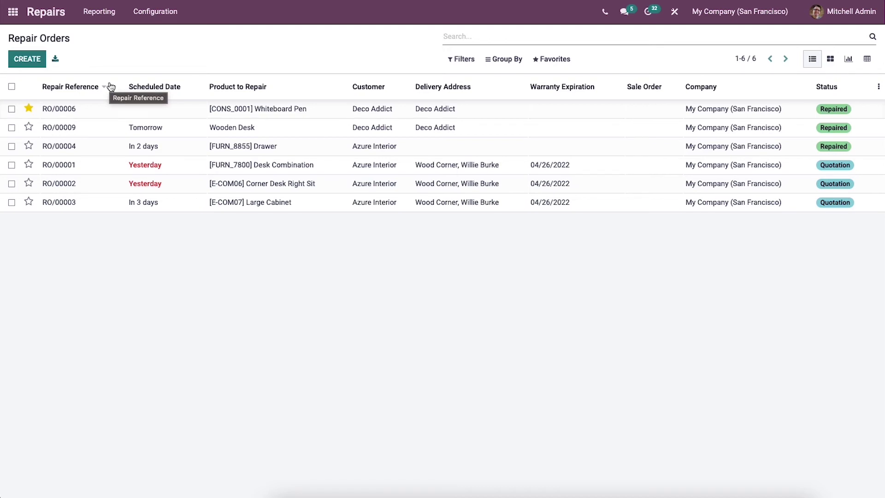
left_click(28, 59)
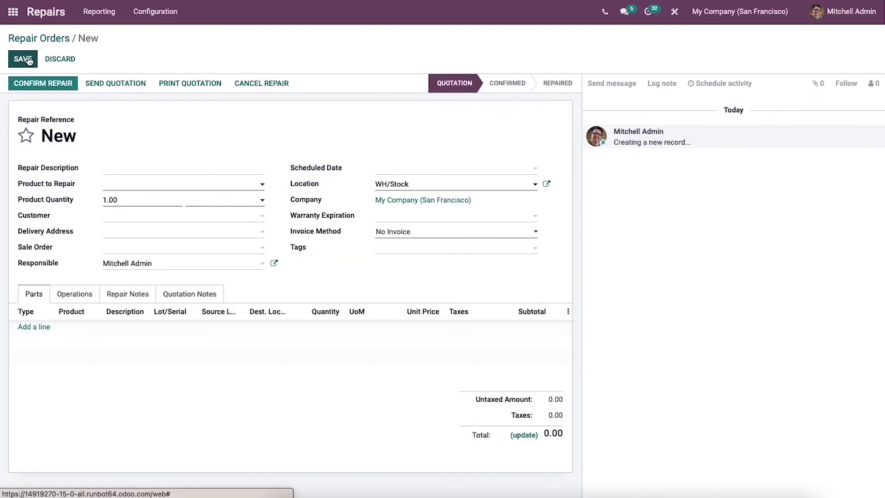
left_click(163, 186)
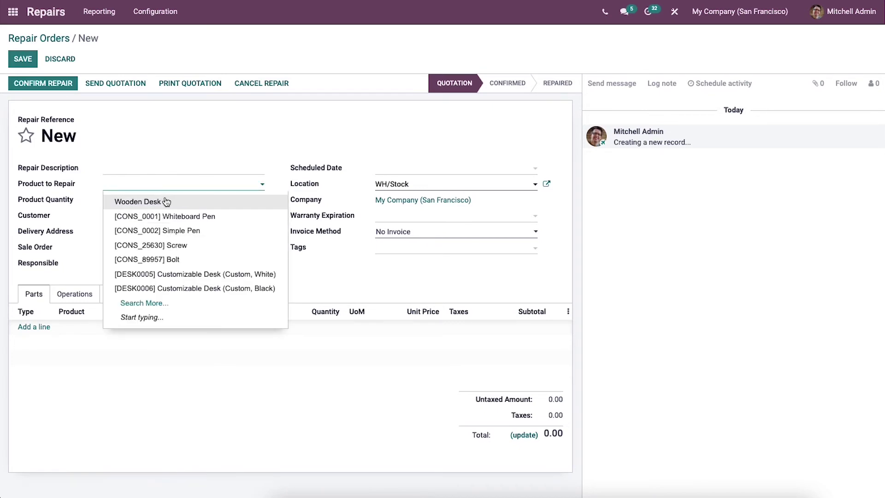
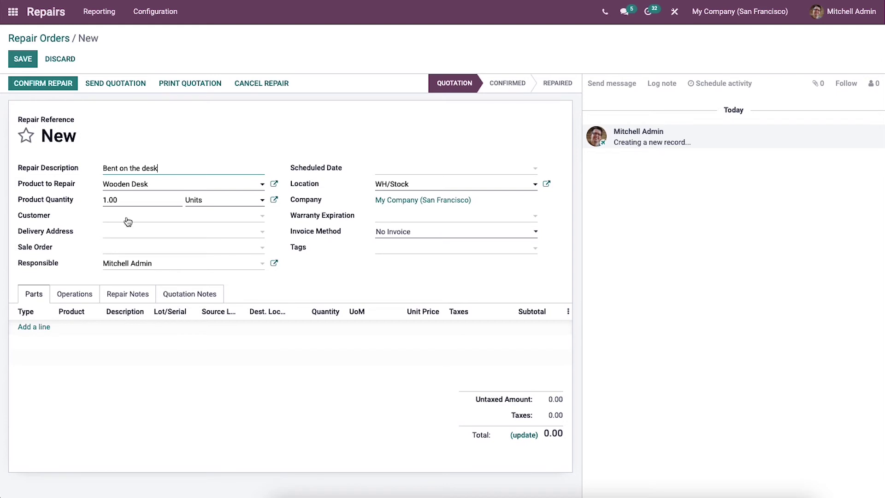
Set the new repair order's customer to Deco Addict and link the customer's sale order.
left_click(134, 233)
left_click(132, 249)
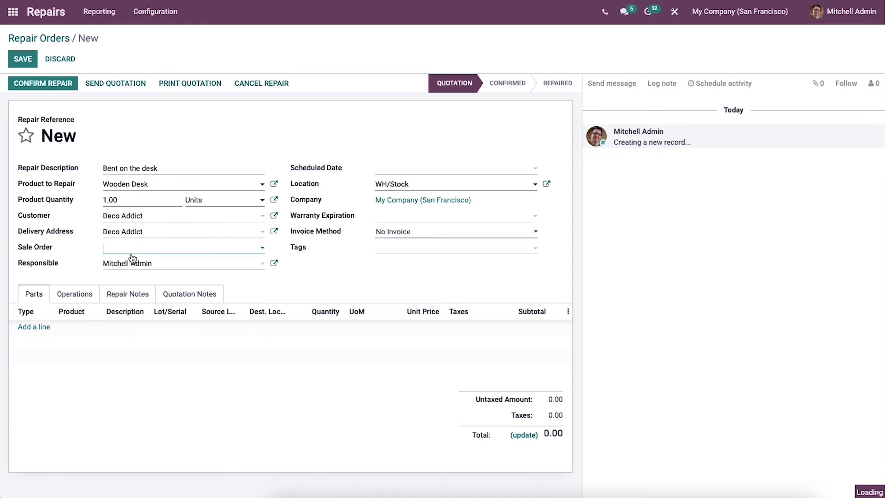
left_click(150, 324)
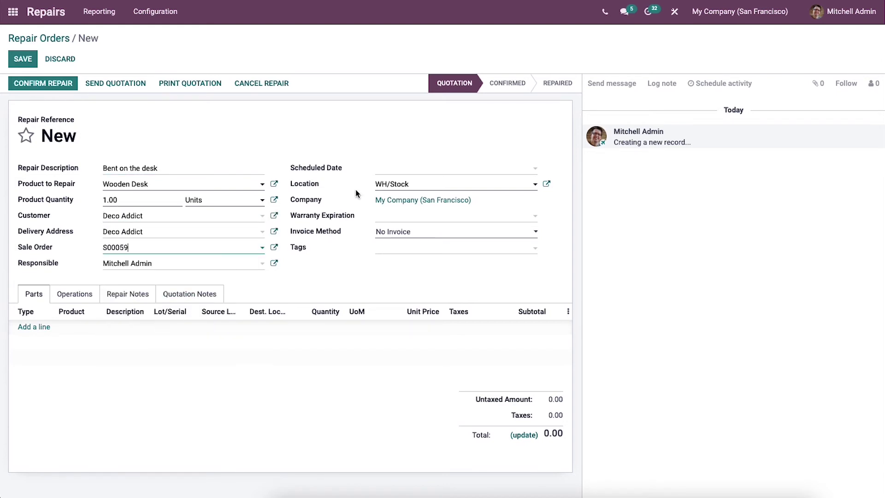
Schedule the repair for 04/28/2022 and set the invoice method to Before Repair.
left_click(377, 172)
left_click(476, 312)
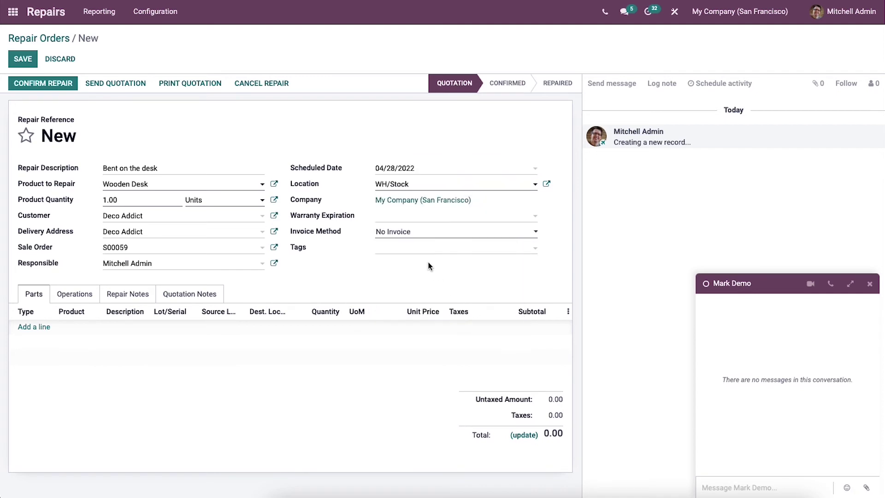
left_click(412, 234)
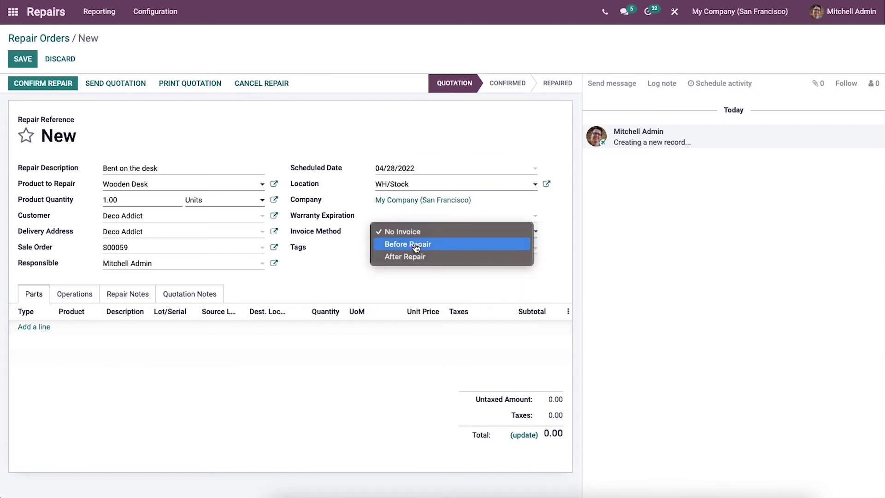
left_click(413, 245)
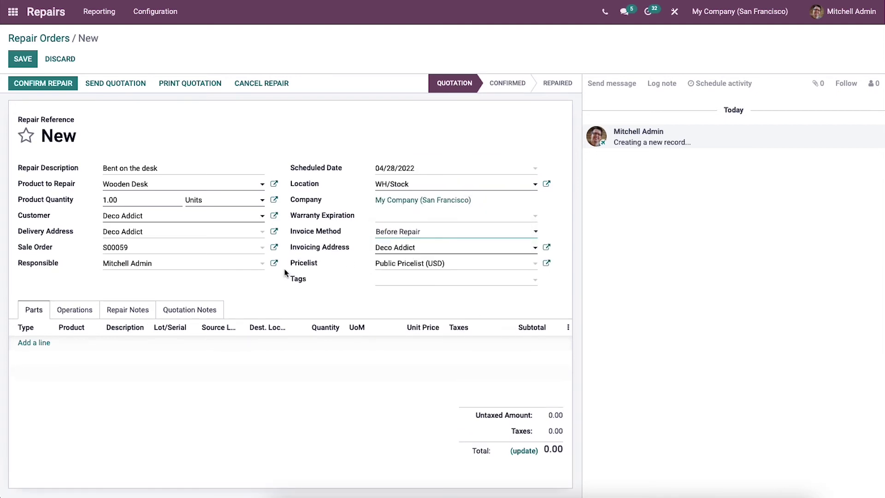
Add the product [CONS_89957] Bolt as a part line of type Add on the new repair order.
left_click(46, 344)
left_click(79, 345)
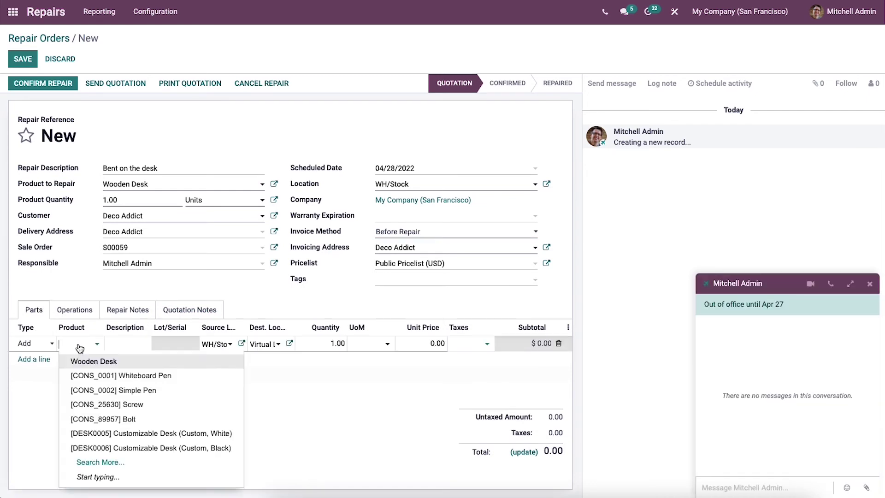
left_click(112, 417)
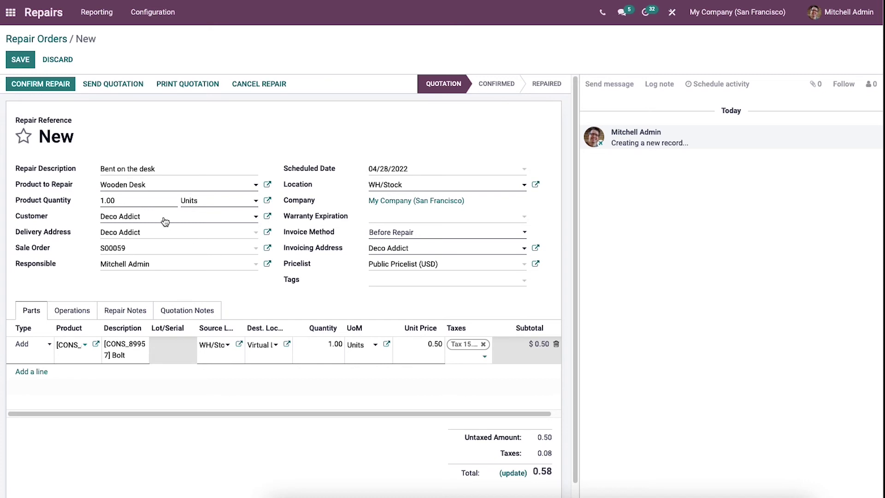
Confirm the new Wooden Desk repair, and create and confirm its invoice before the repair starts.
left_click(45, 88)
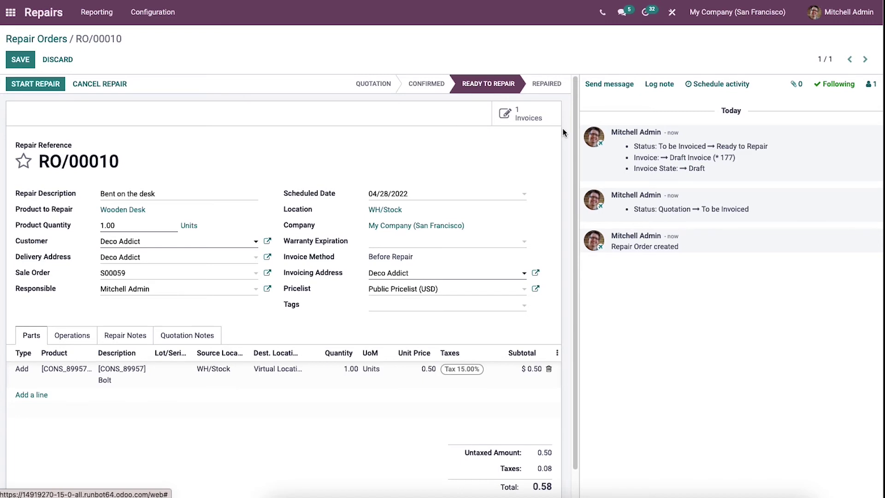
left_click(531, 117)
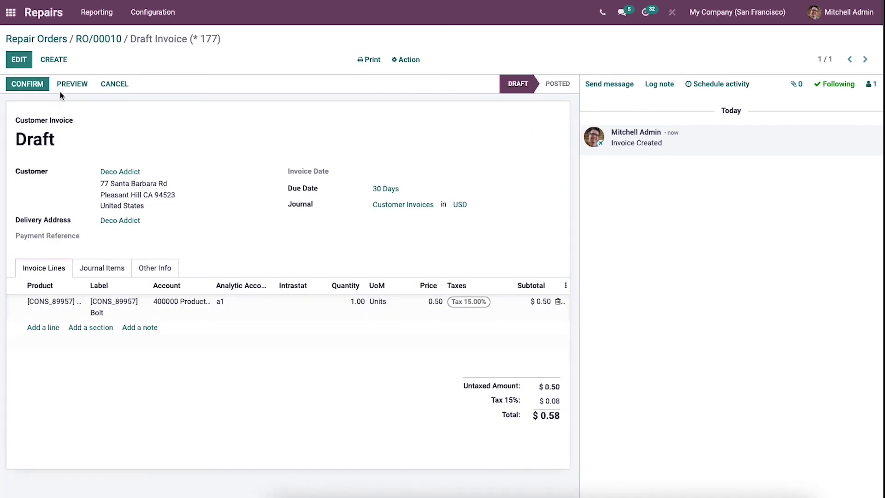
left_click(27, 85)
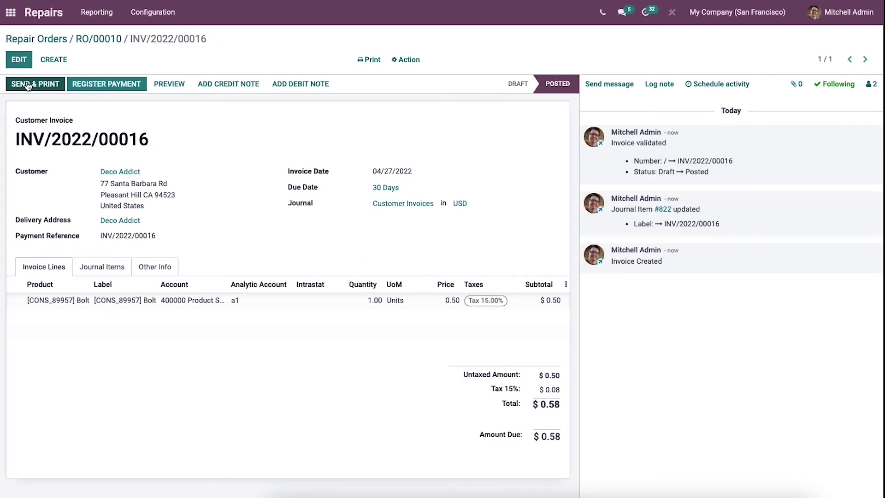
Go back from the invoice to the repair order, and start and end the repair.
left_click(89, 41)
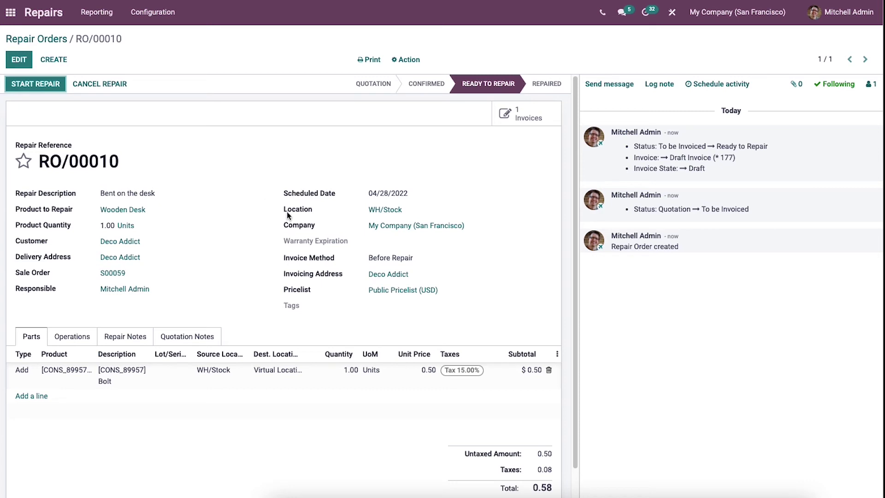
mouse_move(477, 85)
left_click(54, 83)
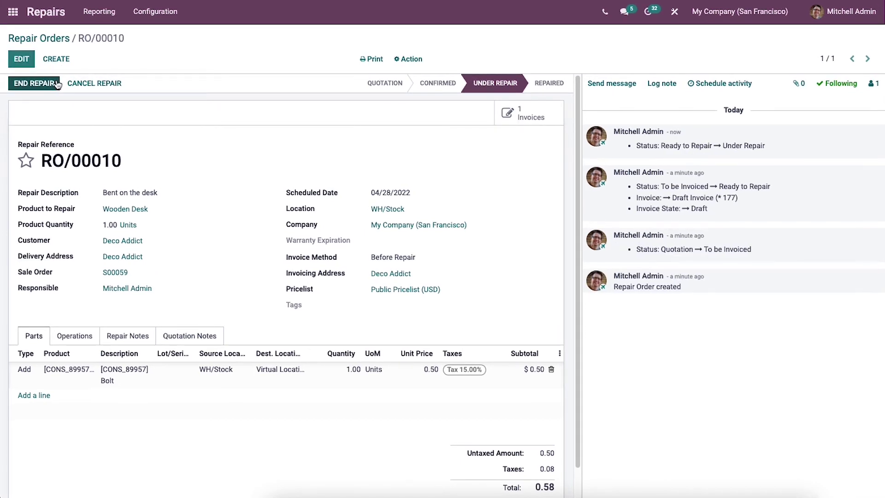
left_click(58, 85)
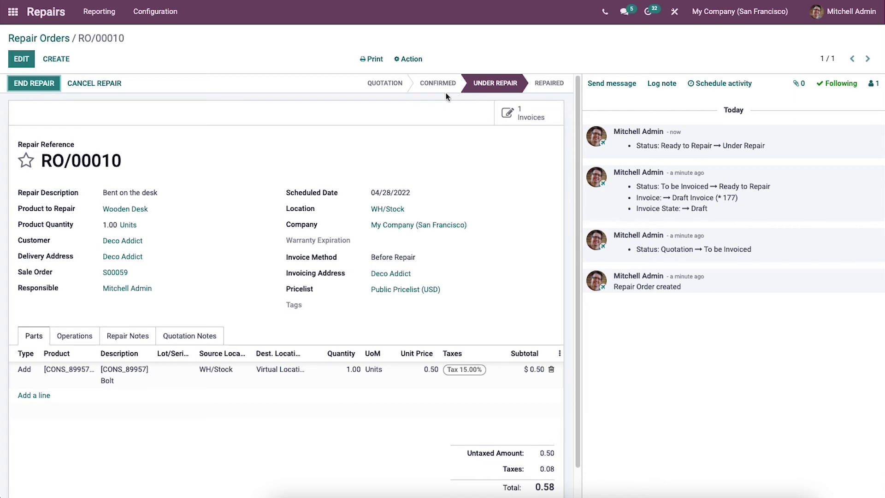
left_click(39, 83)
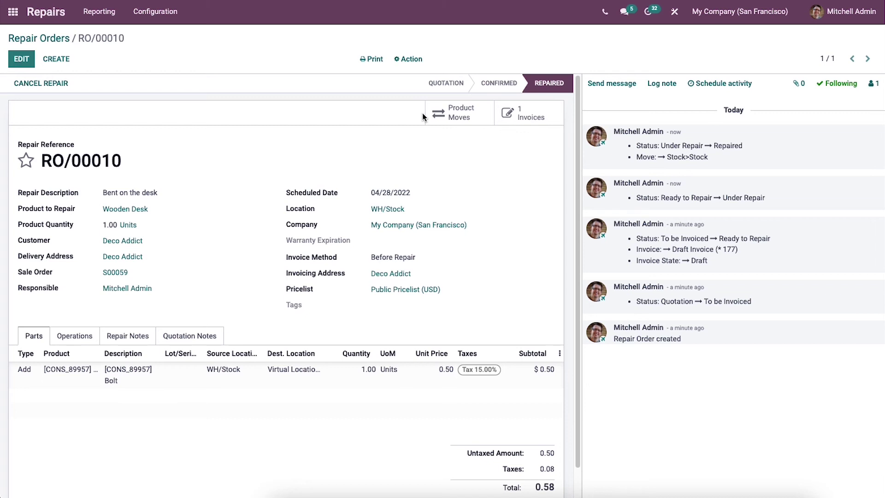
View the product moves of the completed Wooden Desk repair.
left_click(439, 111)
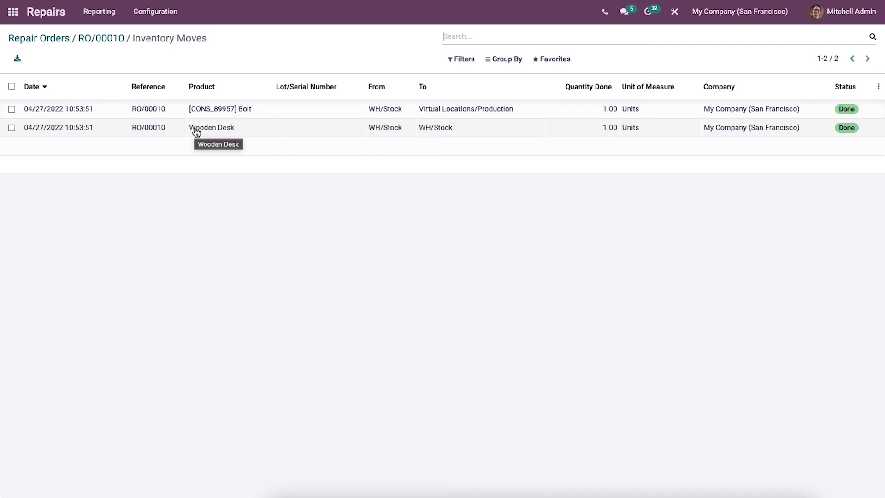
Open the list of repair order tags and look at its grouping and filtering options.
left_click(155, 12)
left_click(159, 37)
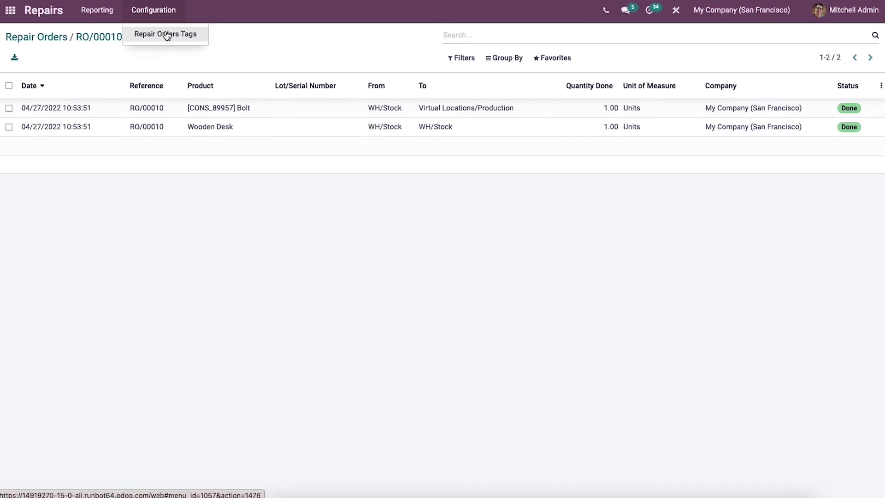
left_click(166, 34)
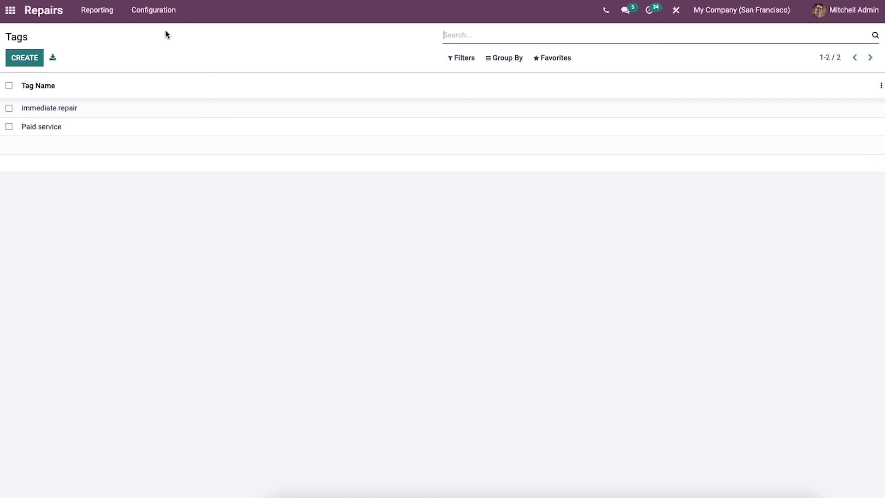
left_click(505, 58)
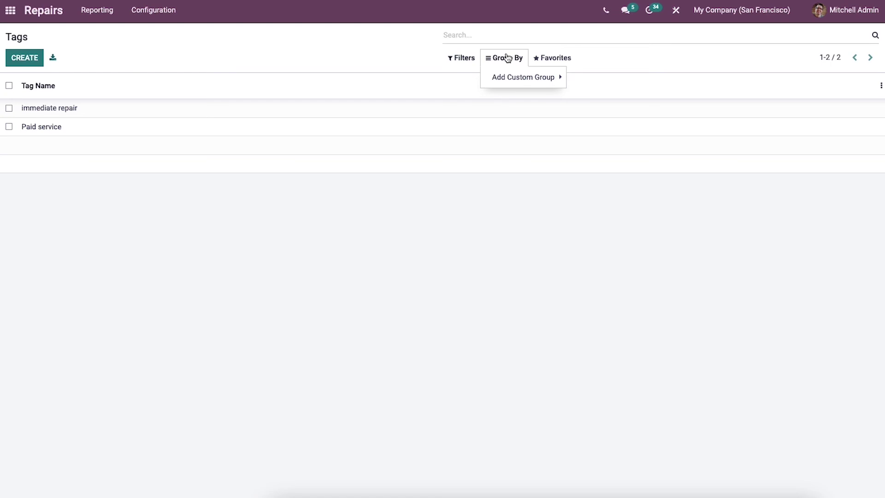
mouse_move(461, 57)
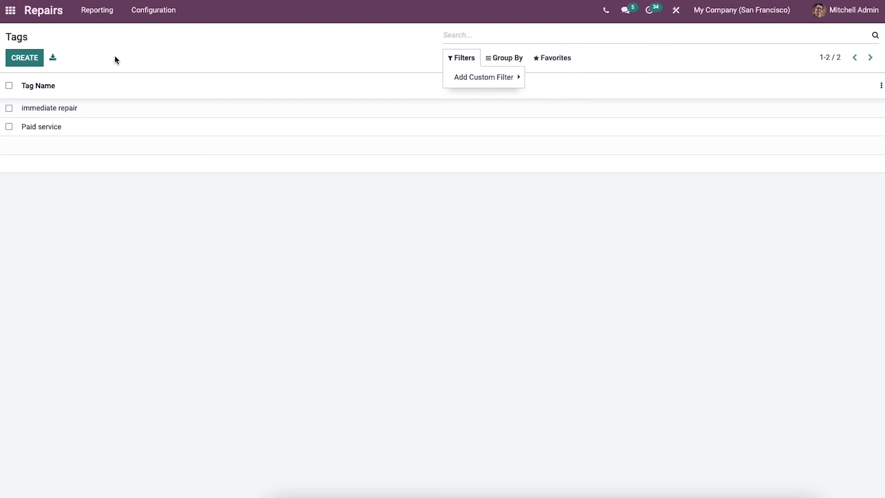
Create and save a new repair order tag named "free service".
left_click(13, 58)
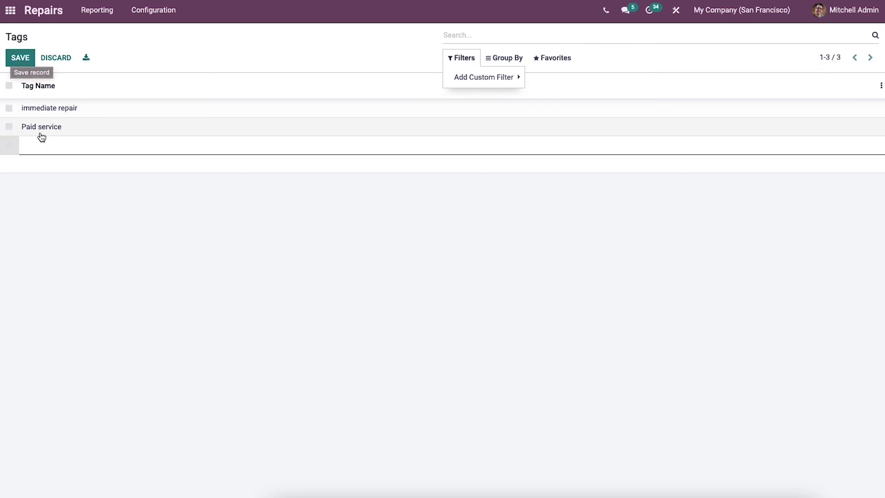
type("free")
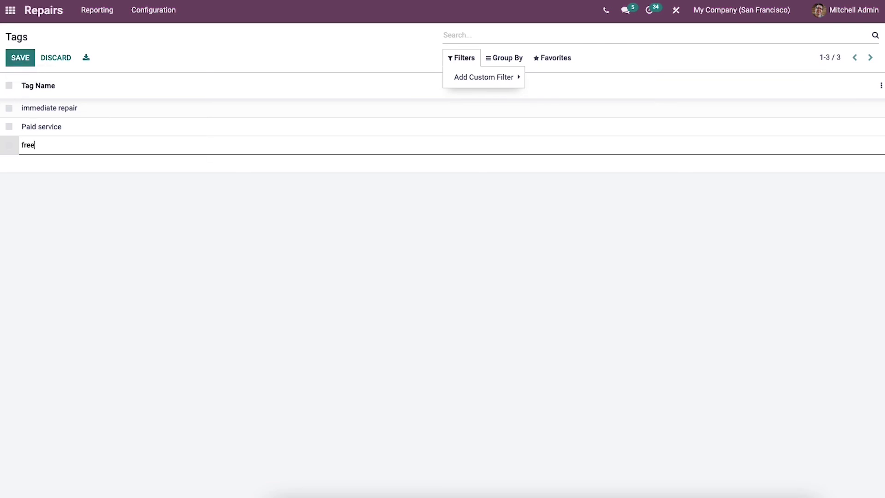
type(" service")
left_click(7, 65)
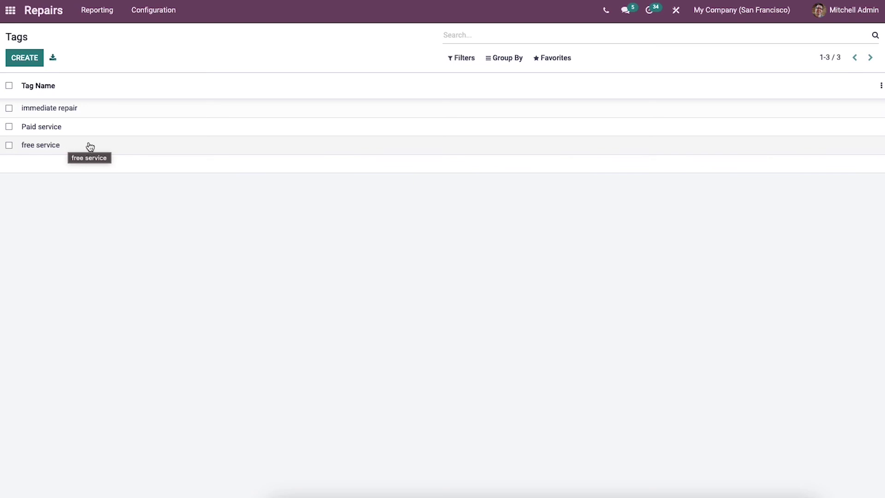
Open the Repair Orders report and view it as a line chart, a pie chart and a bar chart again.
left_click(87, 6)
left_click(96, 33)
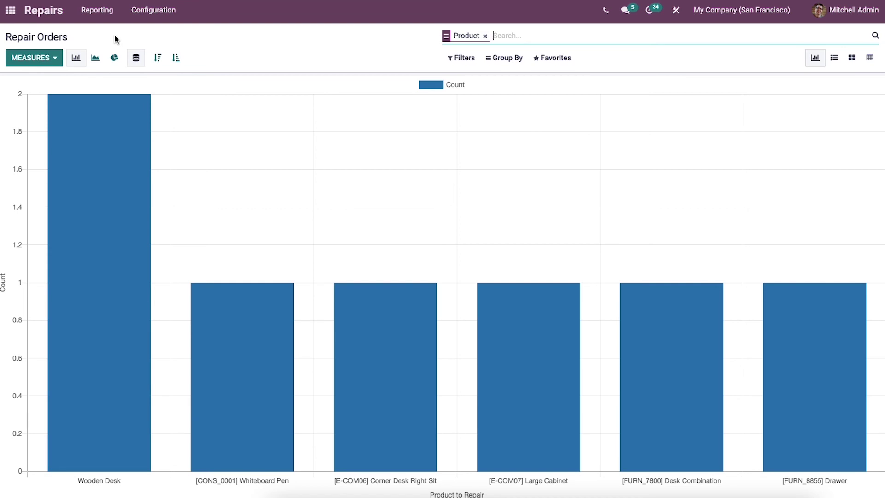
left_click(91, 60)
left_click(114, 59)
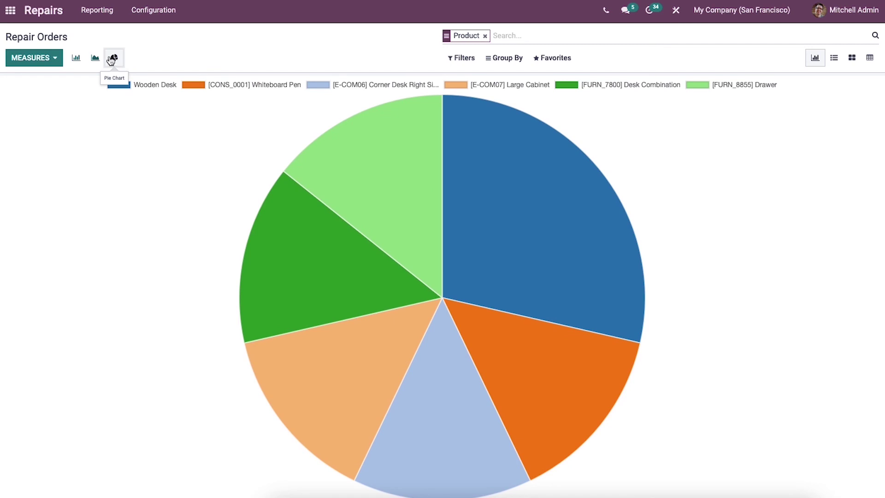
left_click(77, 58)
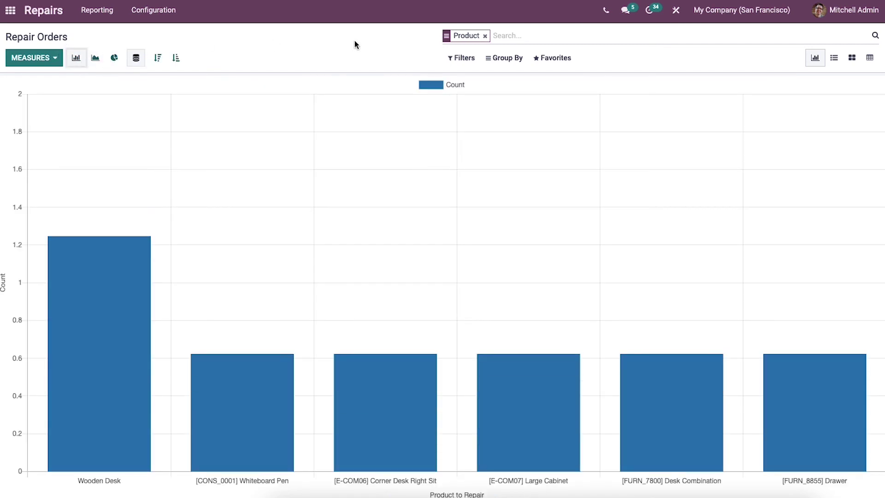
Examine the report's available filters, custom filter settings, Group By options and measures without applying any of them.
left_click(463, 59)
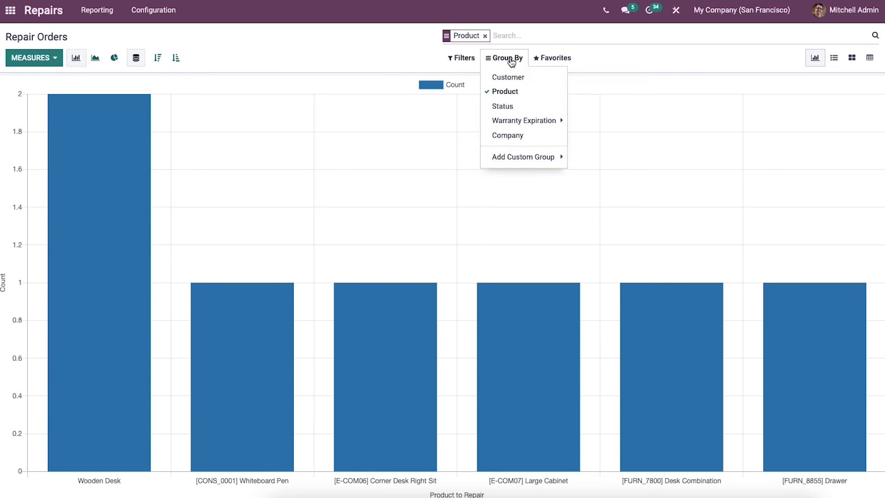
mouse_move(463, 58)
left_click(325, 15)
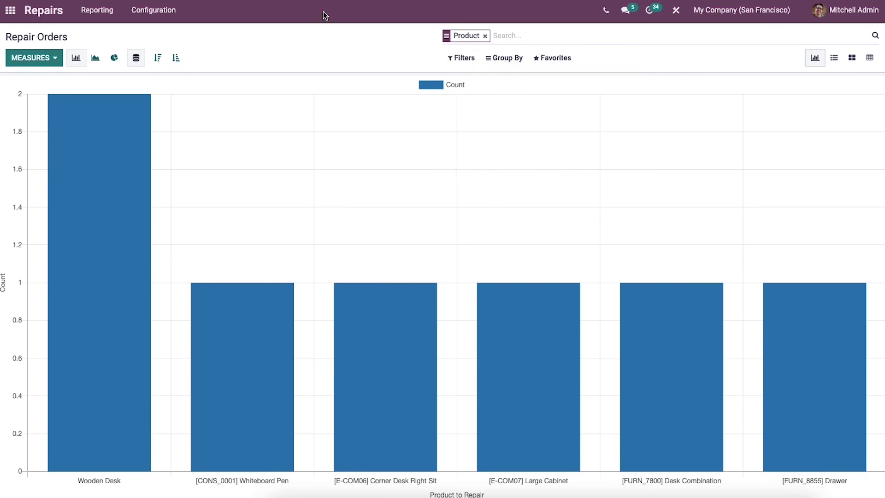
left_click(463, 58)
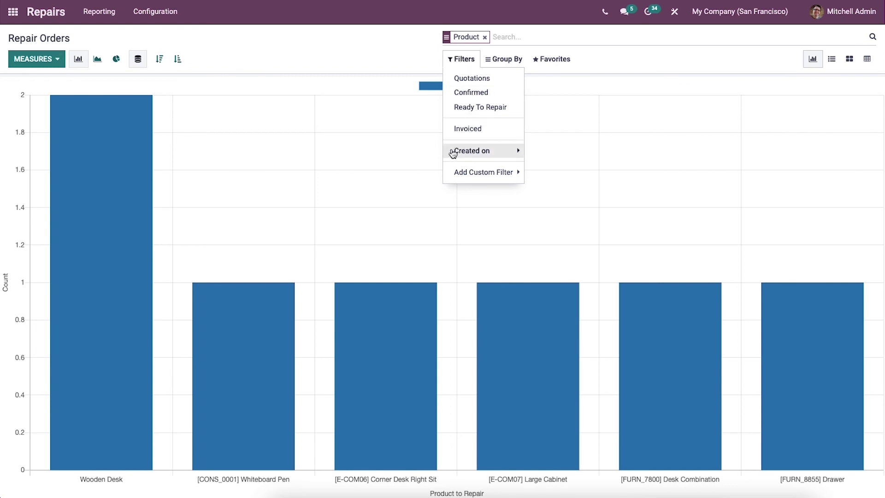
mouse_move(481, 181)
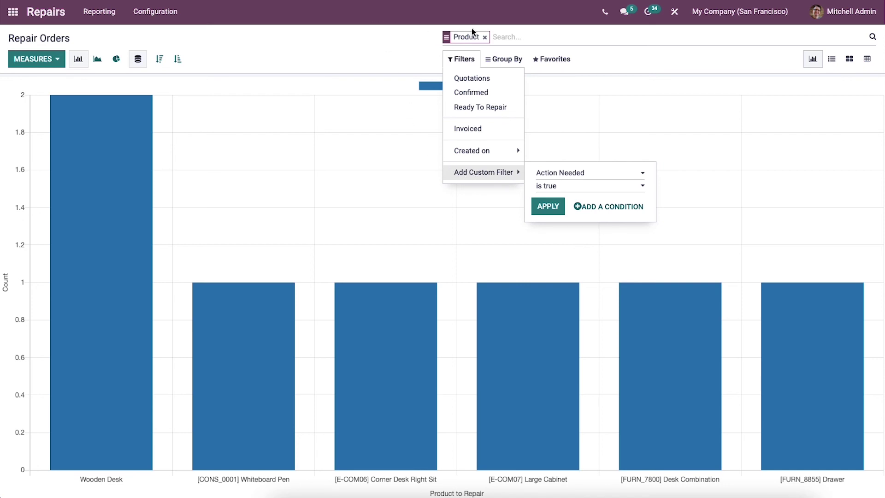
left_click(498, 61)
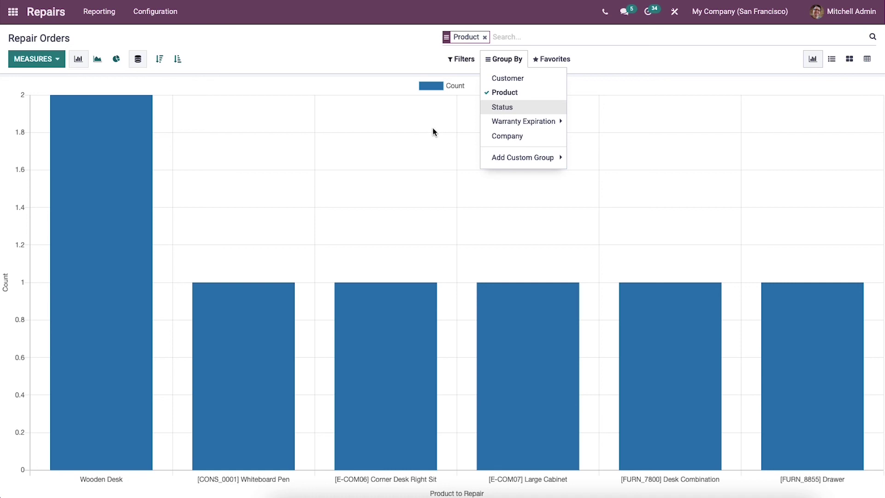
left_click(347, 59)
left_click(28, 63)
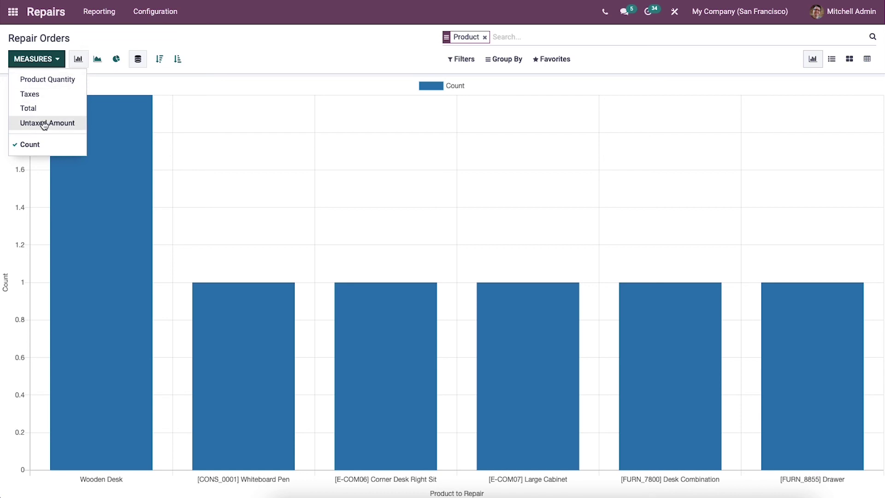
left_click(240, 44)
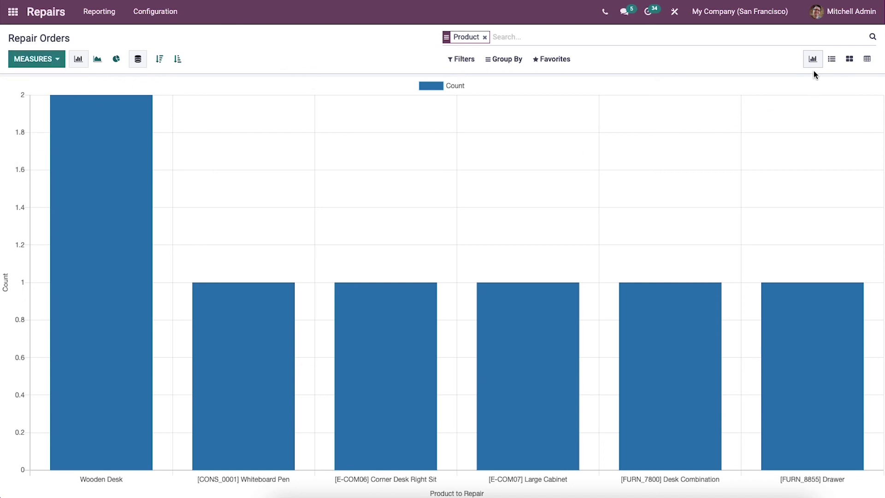
View the repair orders grouped by product in the list, pivot and kanban views, and return to the list view.
left_click(834, 59)
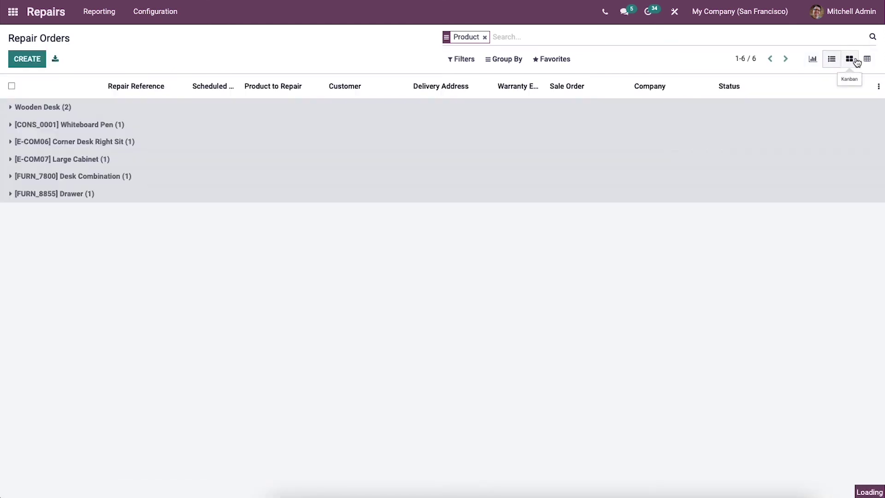
left_click(870, 60)
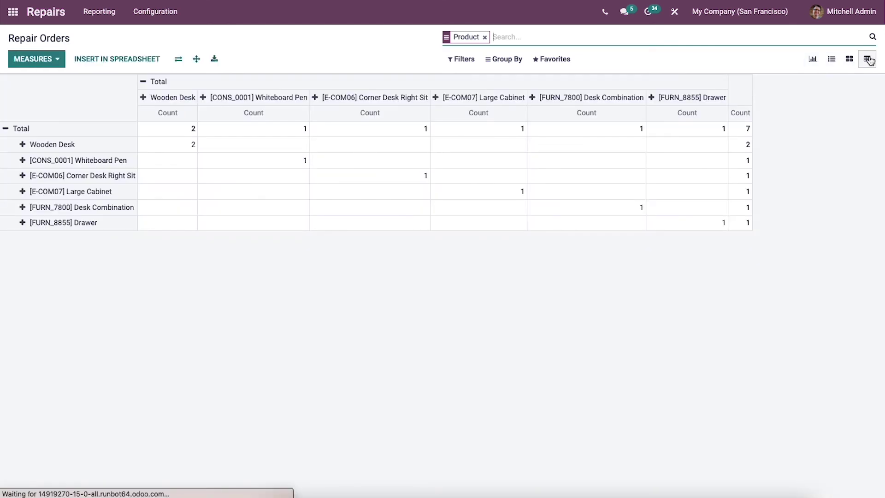
left_click(851, 64)
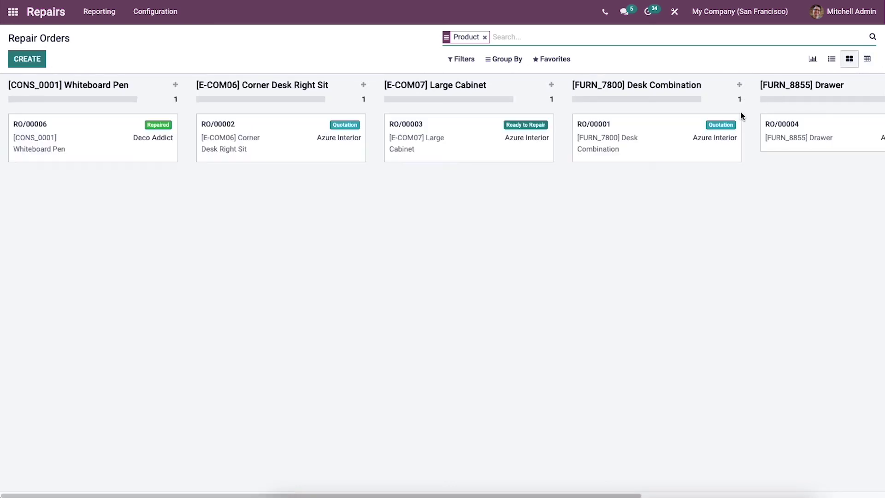
left_click(832, 64)
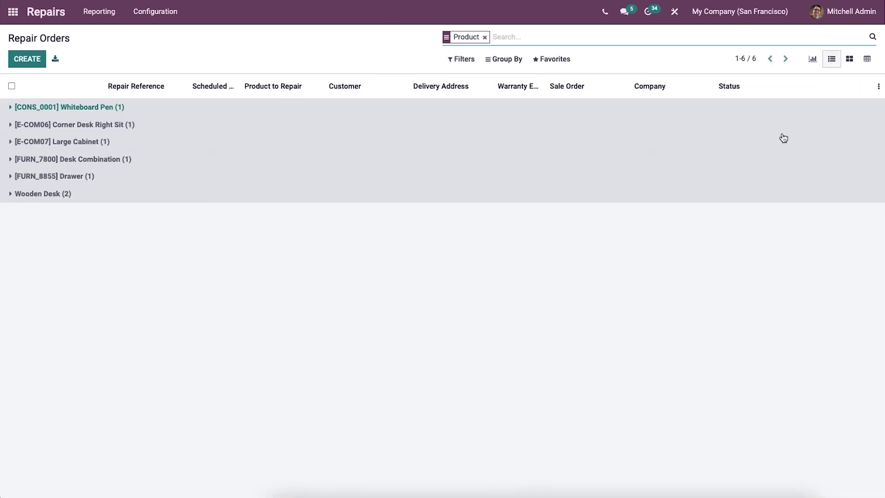